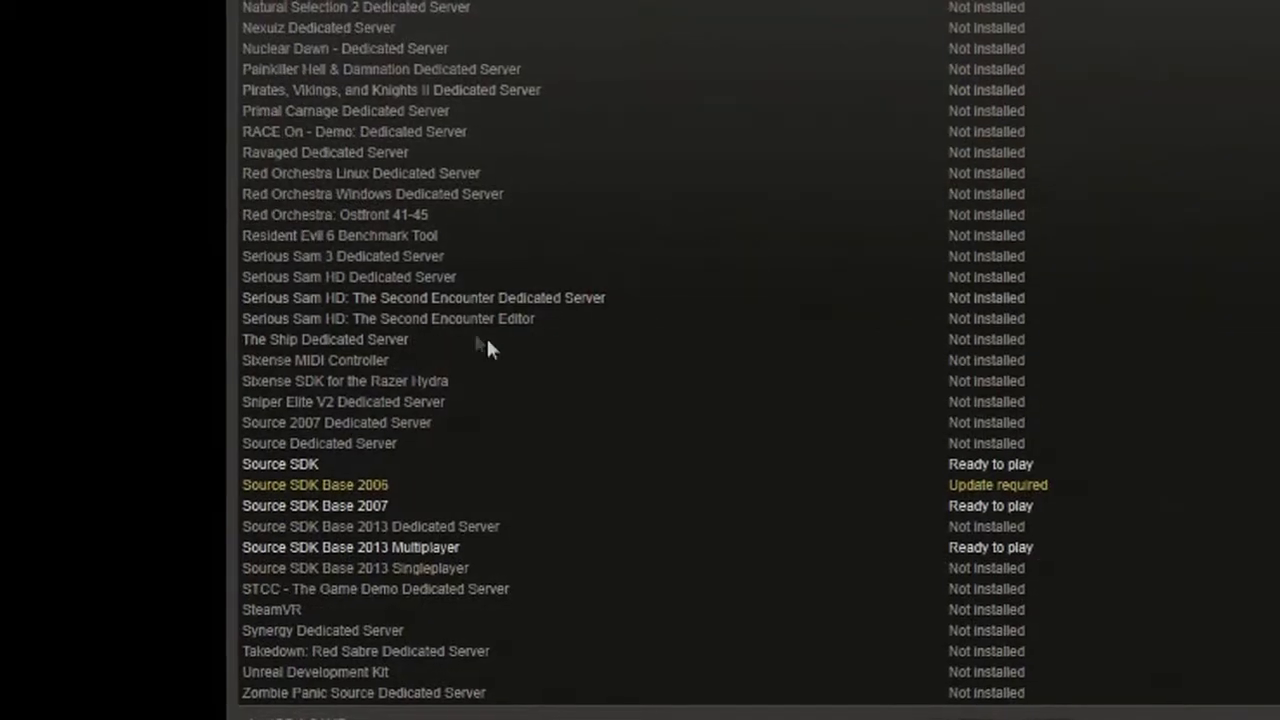
Launch the Source SDK launcher from the Steam library's tools list
left_click(334, 462)
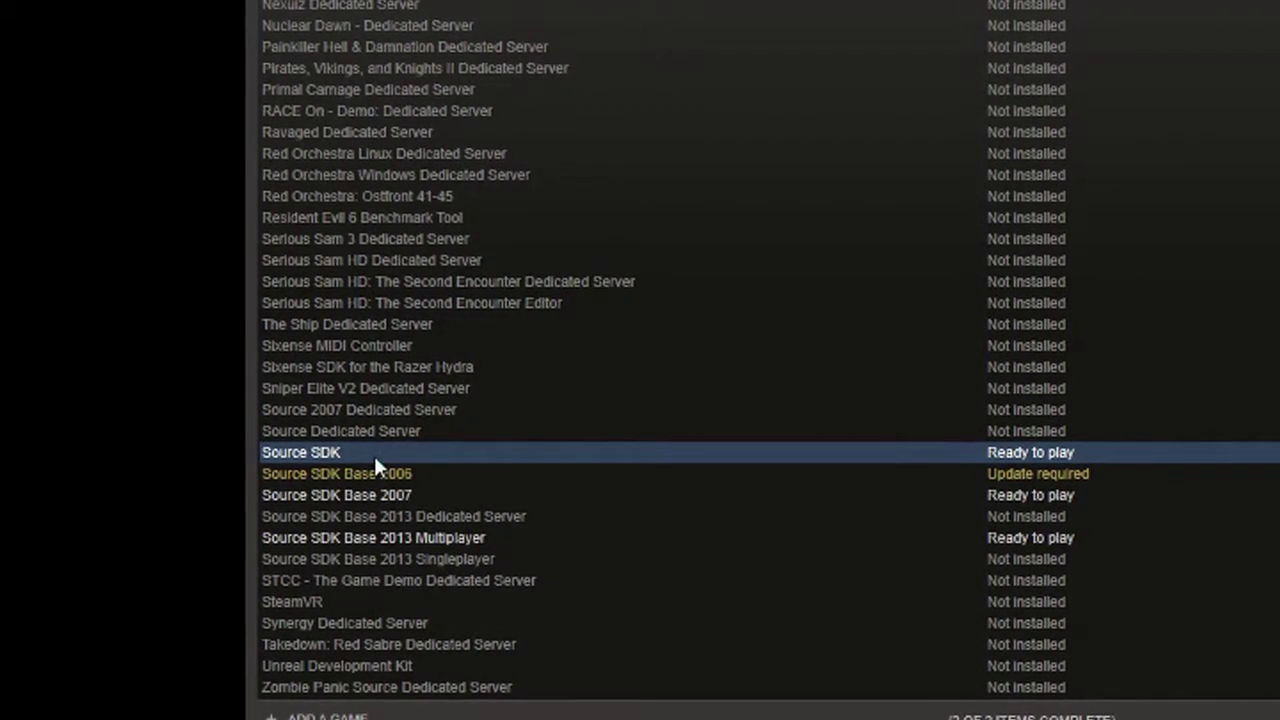
double_click(349, 452)
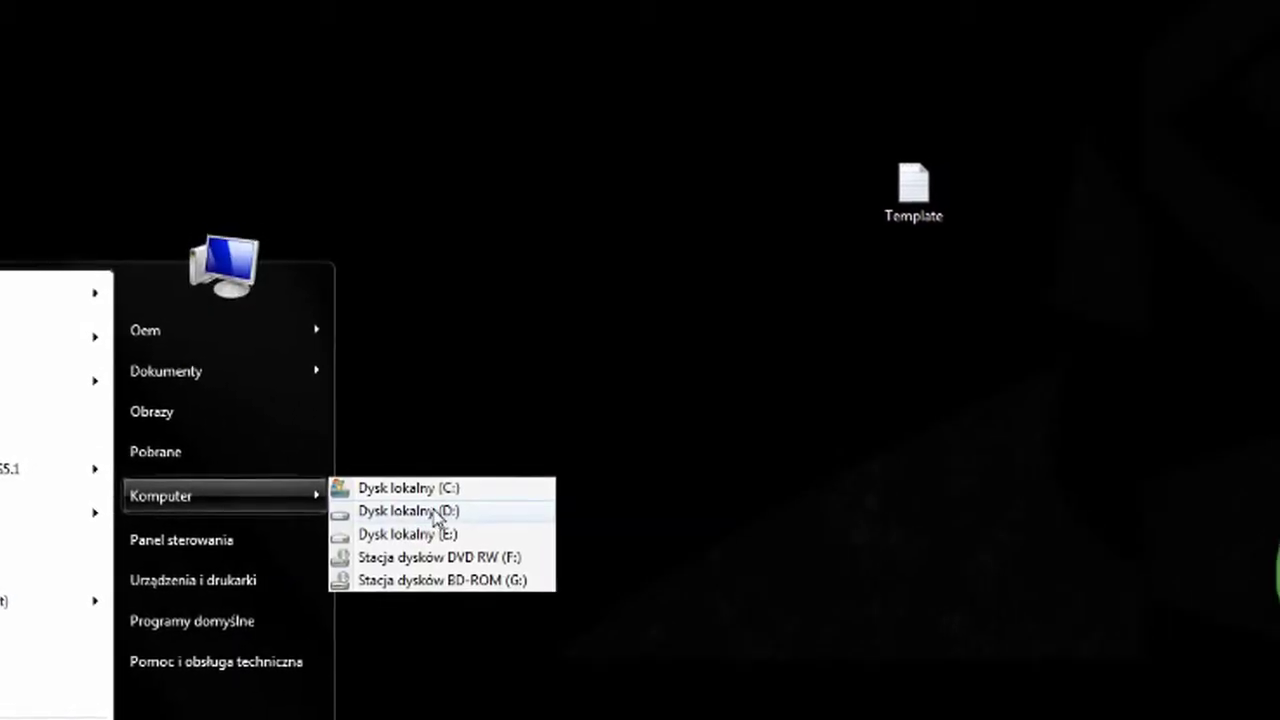
Browse drive D into the Steam games\SteamApps\common folder
left_click(436, 512)
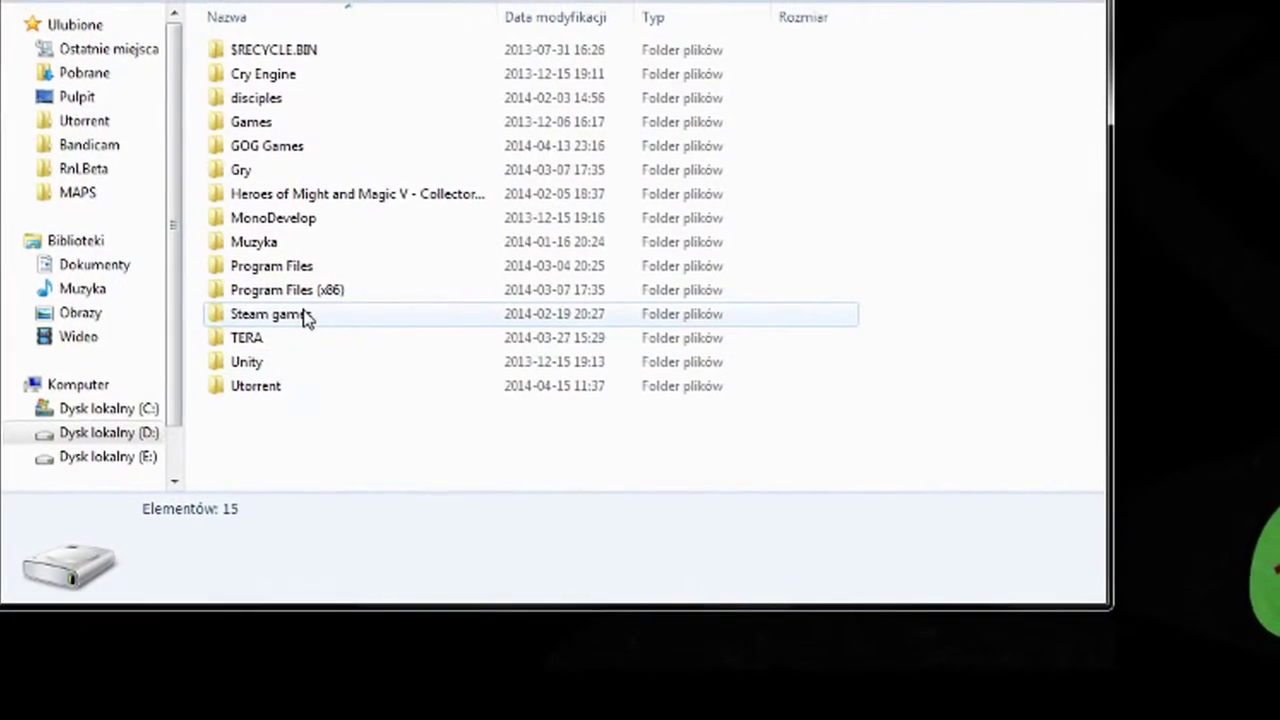
double_click(305, 315)
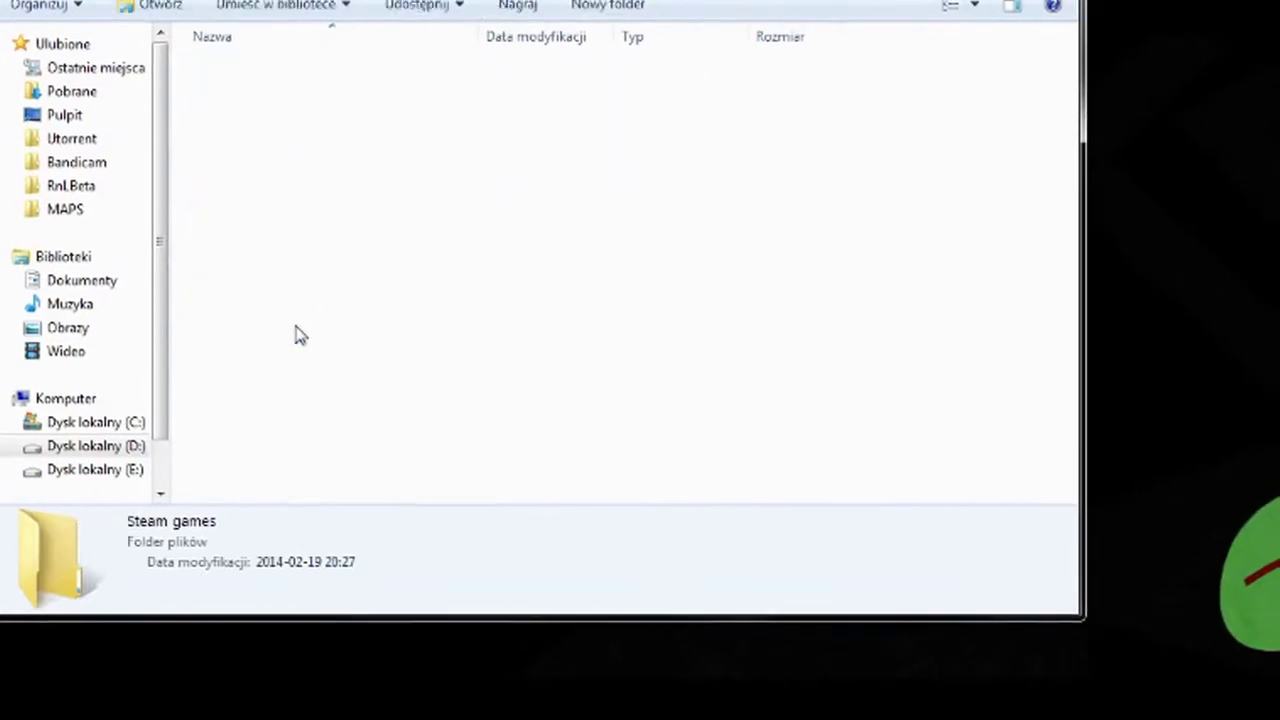
double_click(250, 72)
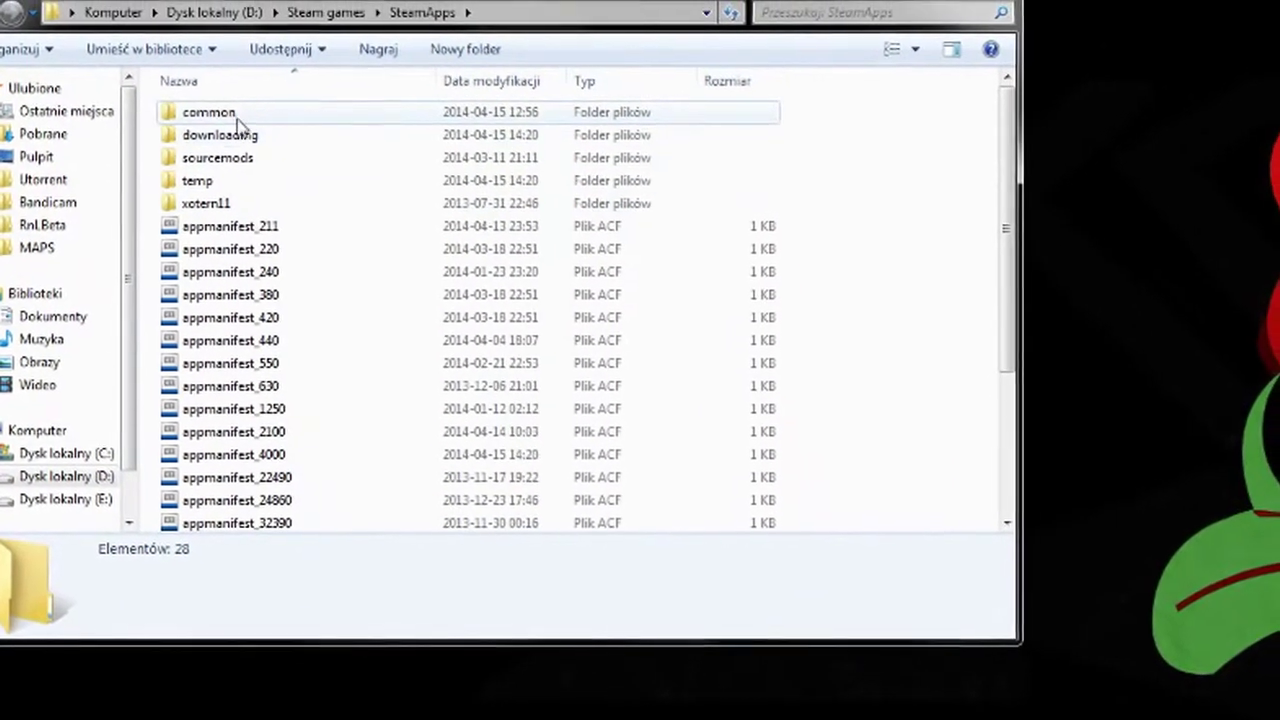
double_click(237, 115)
Open SourceSDK\bin\source2007\bin and jump to the GameConfig file
scroll(250, 300, "down", 2)
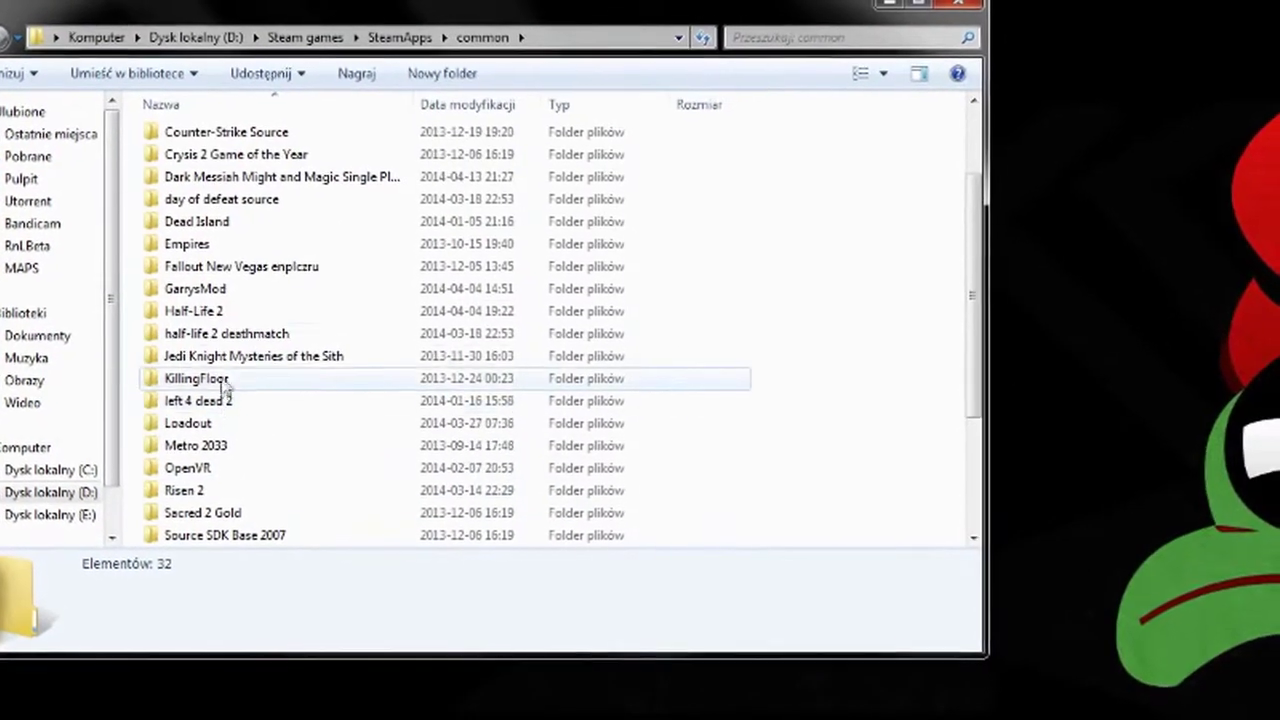
left_click(210, 535)
scroll(205, 510, "down", 3)
left_click(190, 420)
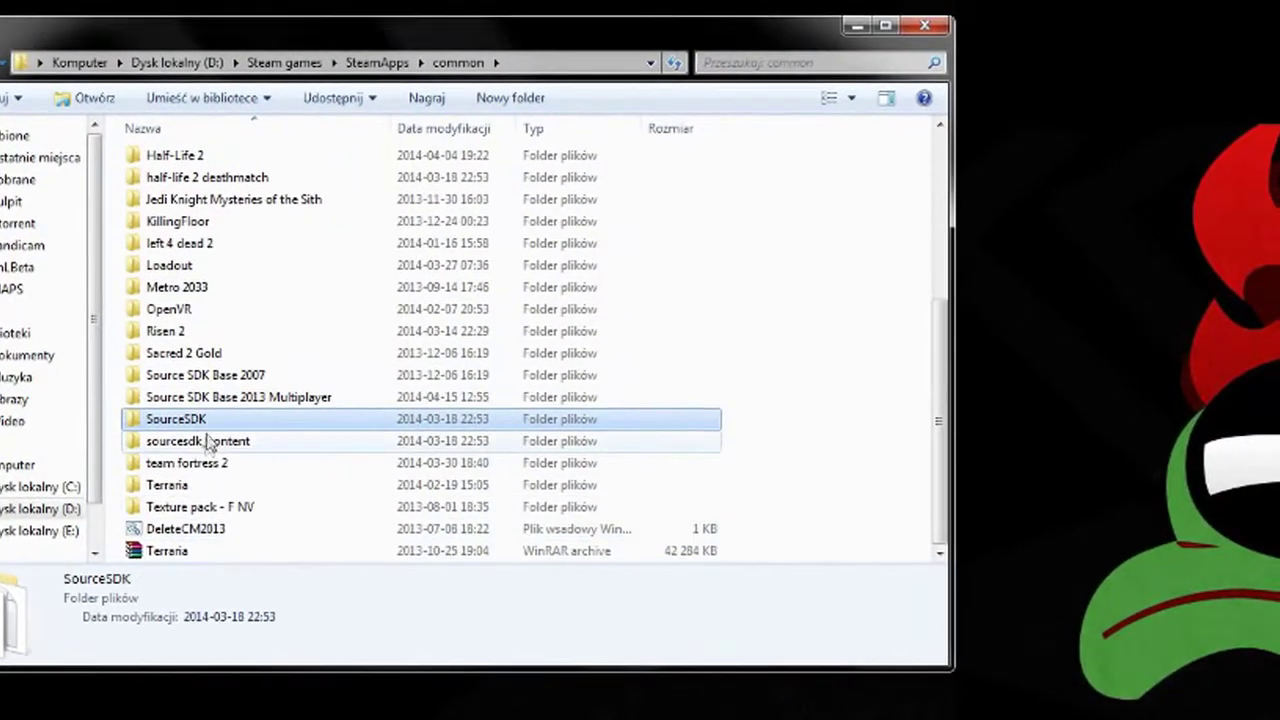
double_click(206, 423)
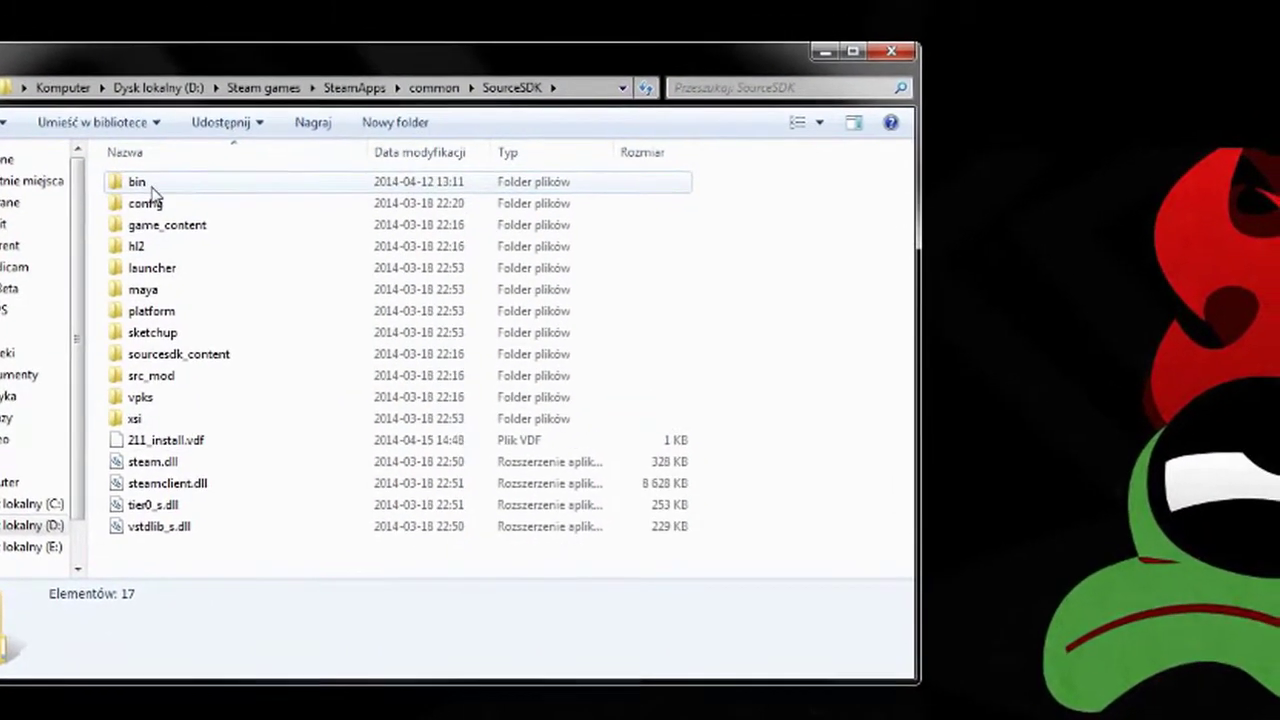
double_click(150, 190)
double_click(160, 350)
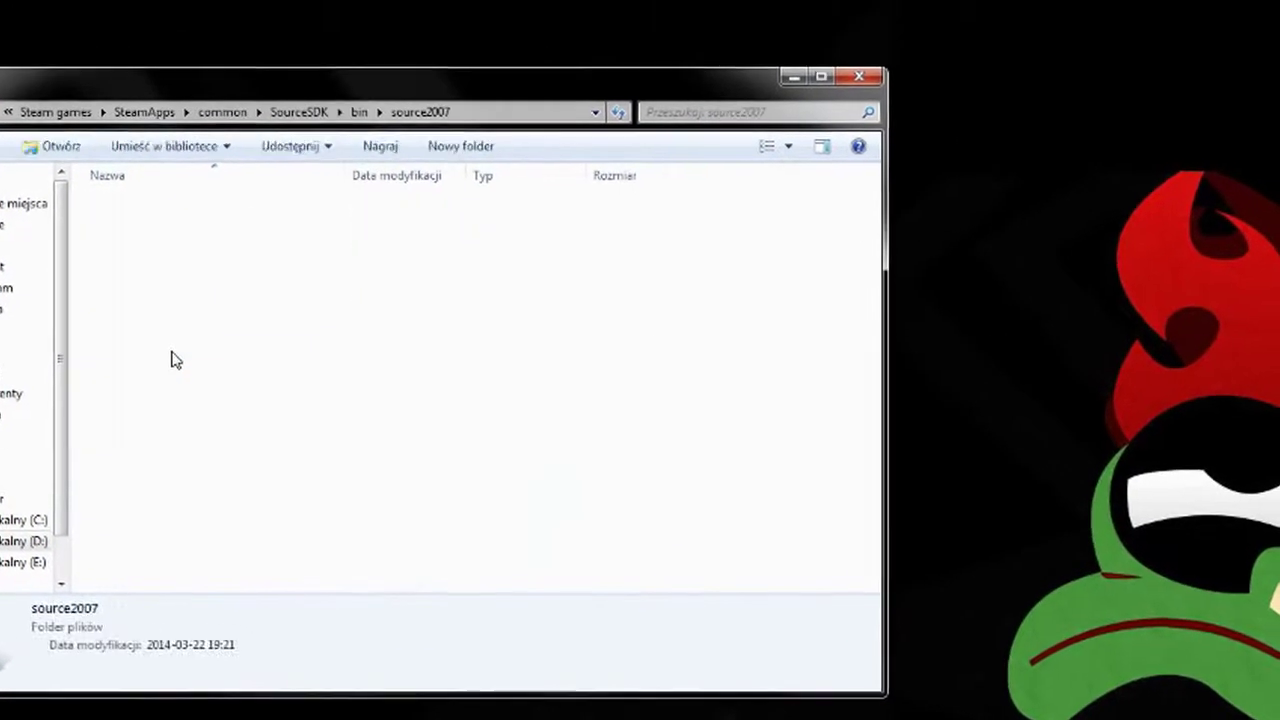
double_click(130, 214)
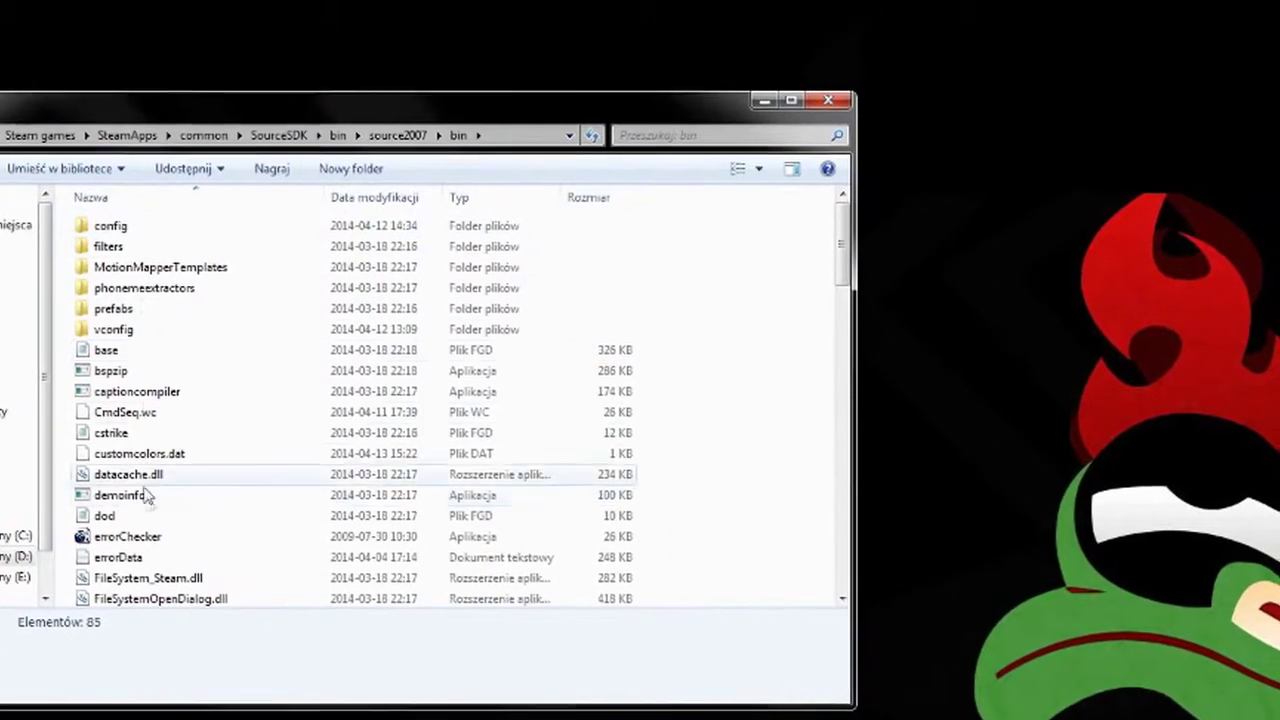
key("g")
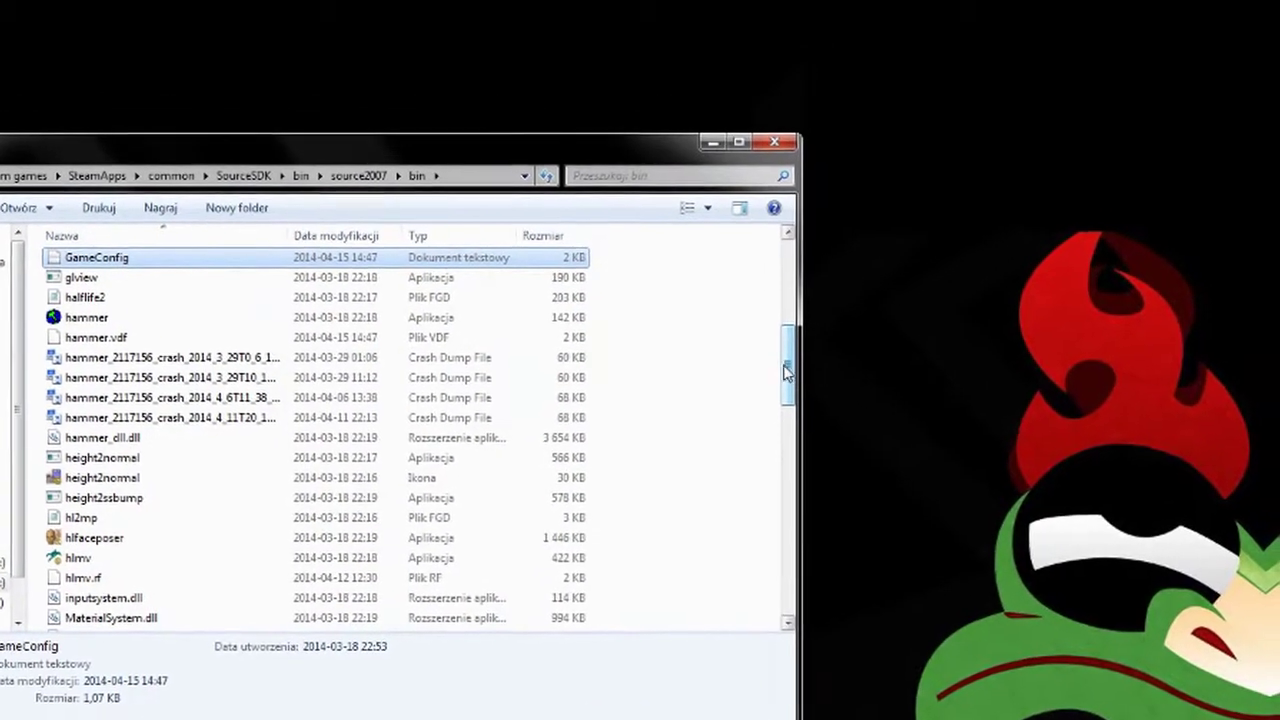
Open GameConfig in Notepad, inspect its hammer settings, then open the Template file
double_click(457, 263)
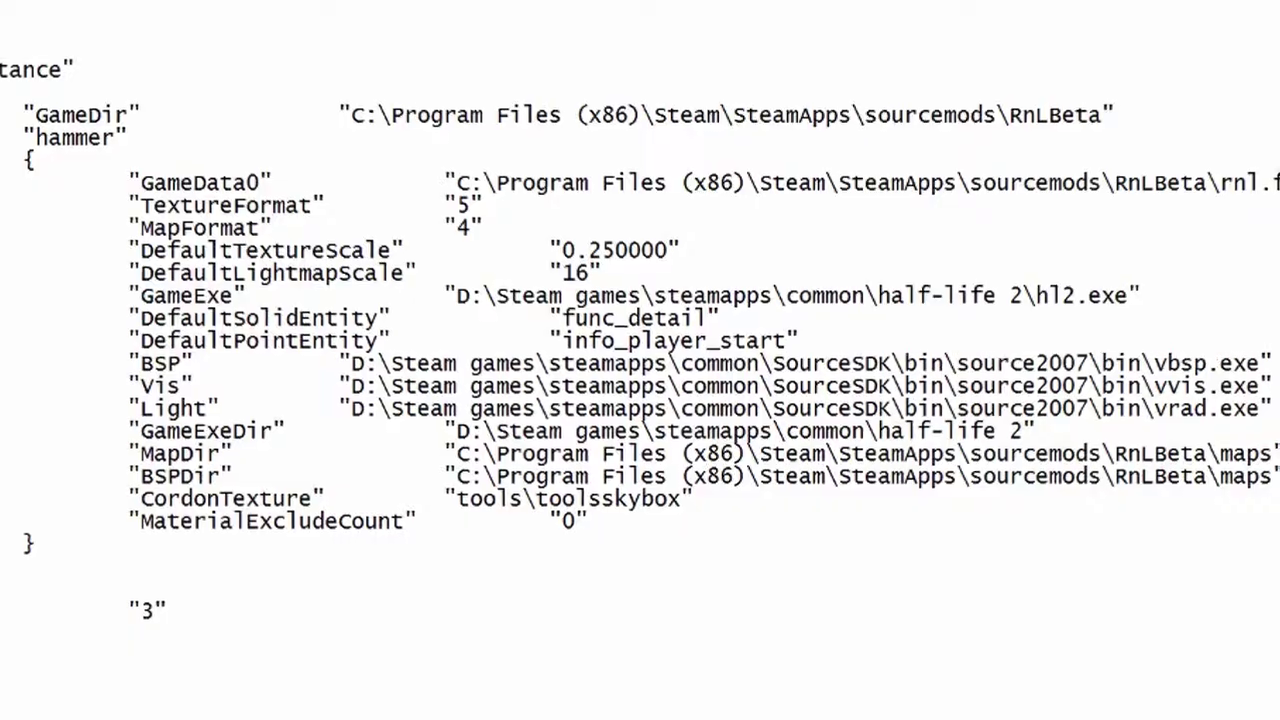
key("ctrl+a")
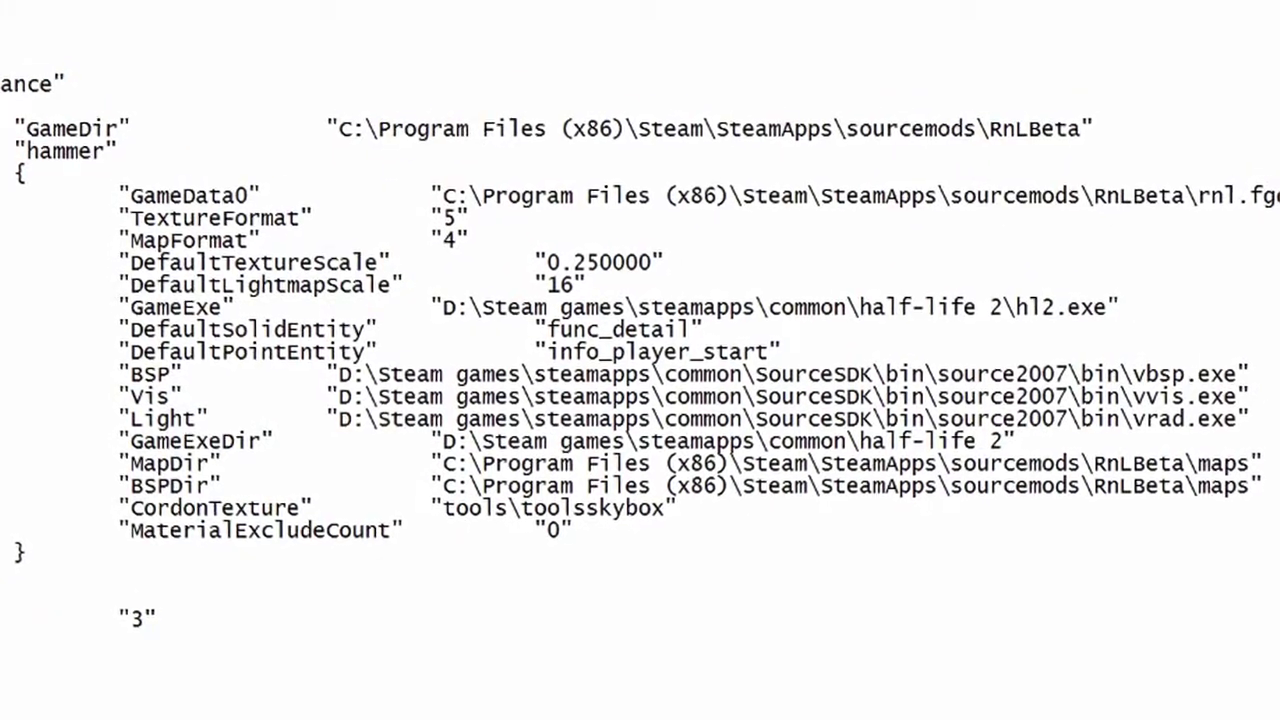
key("shift+Up")
key("shift+Up")
key("shift+Up")
key("shift+Up")
key("shift+Up")
key("shift+Up")
key("Left")
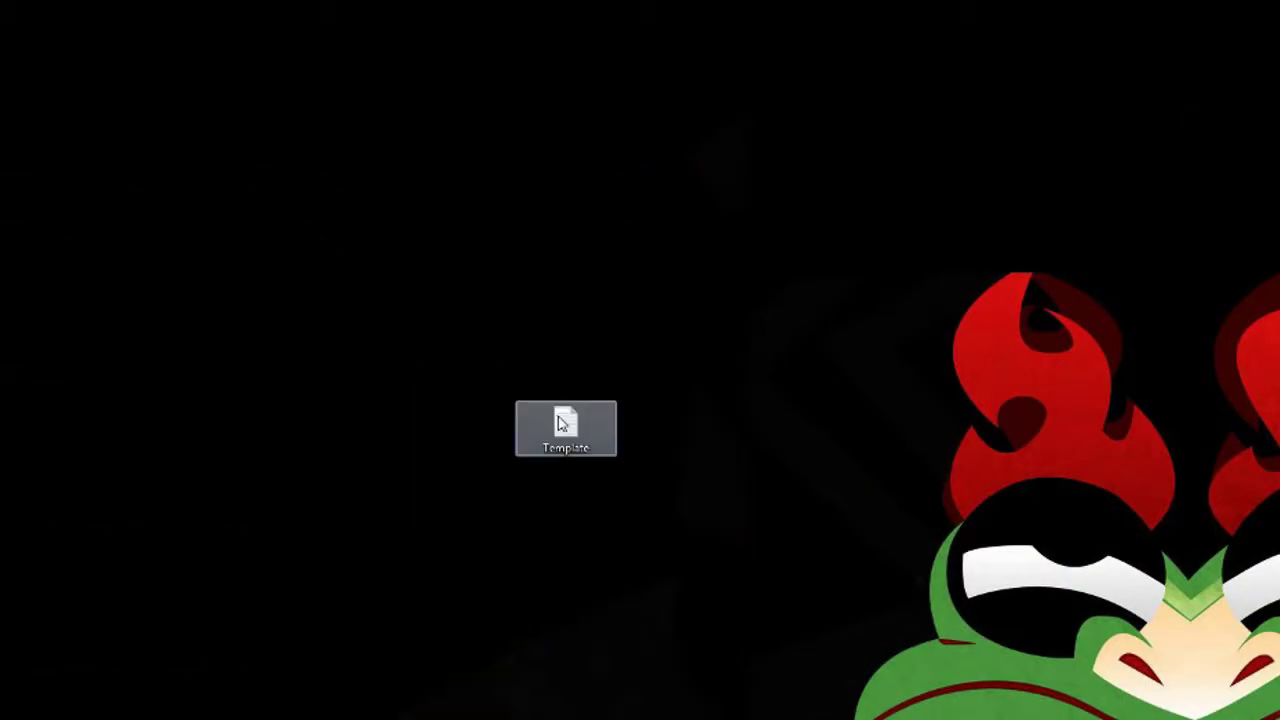
double_click(561, 423)
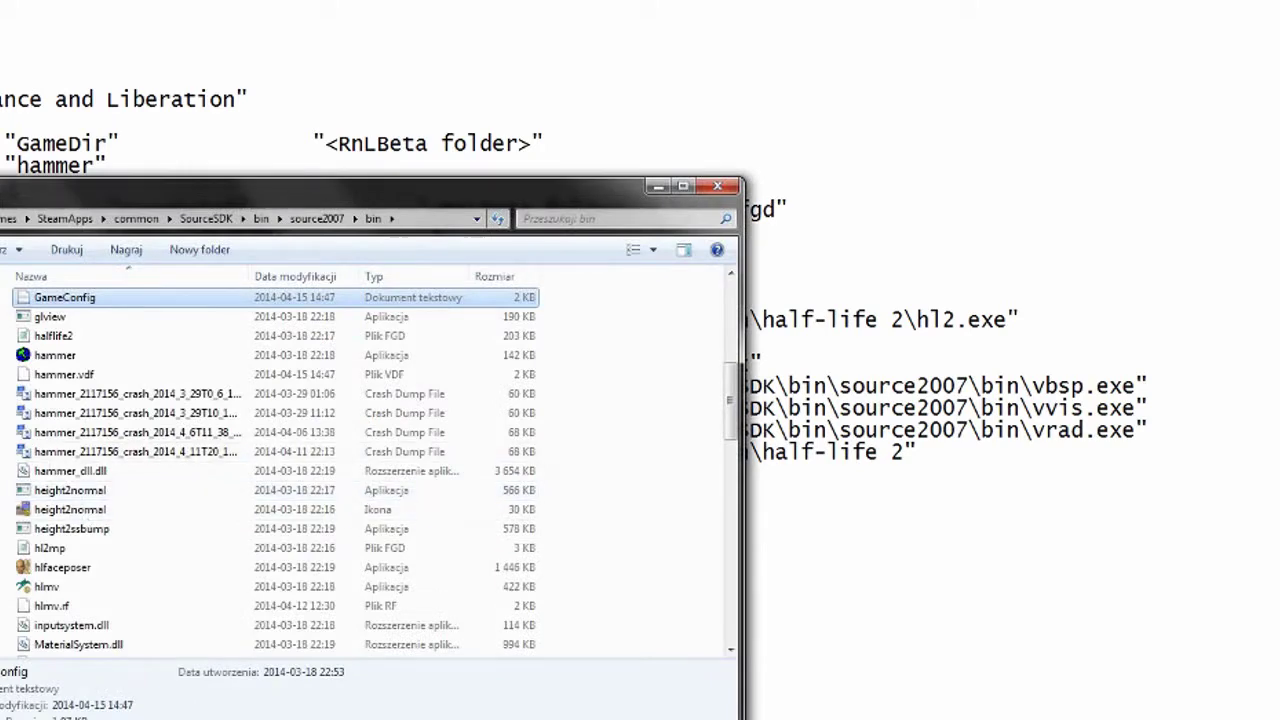
Copy the path of C:\Pliki programów (x86)\Steam\SteamApps\sourcemods\RnLBeta from Explorer's address bar
left_click(5, 218)
double_click(110, 570)
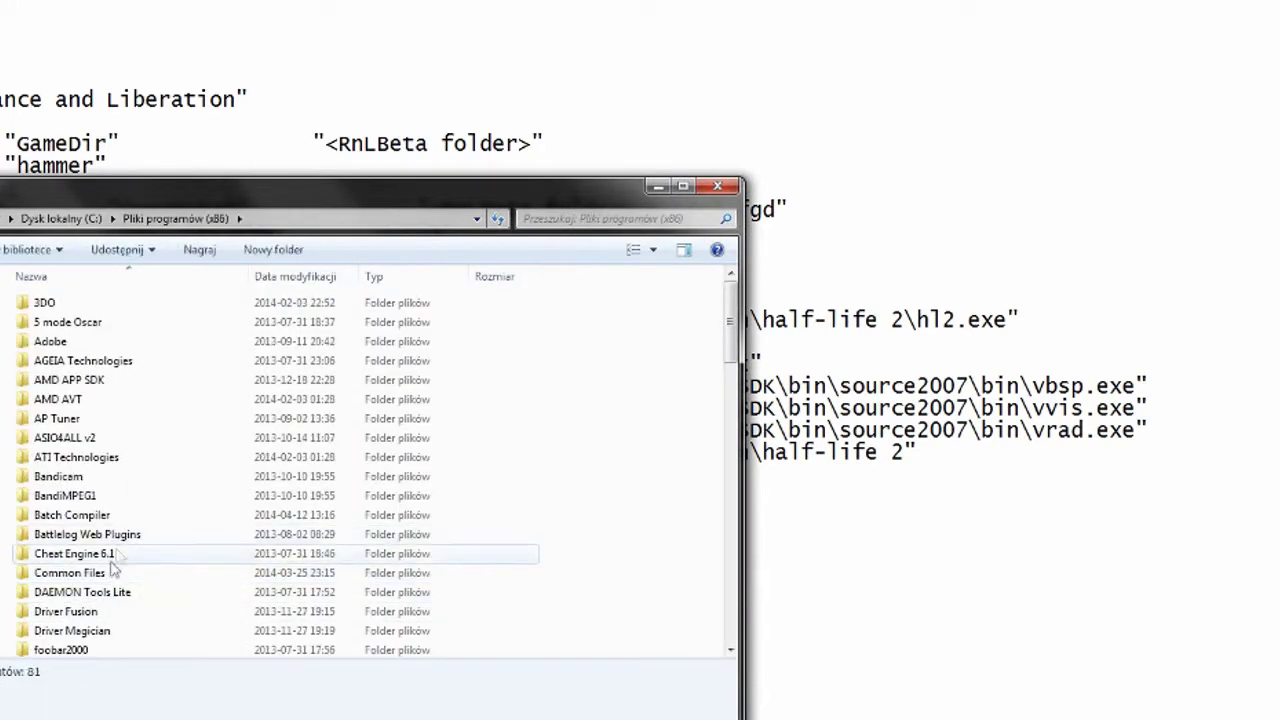
type("ss")
key("s")
key("s")
key("s")
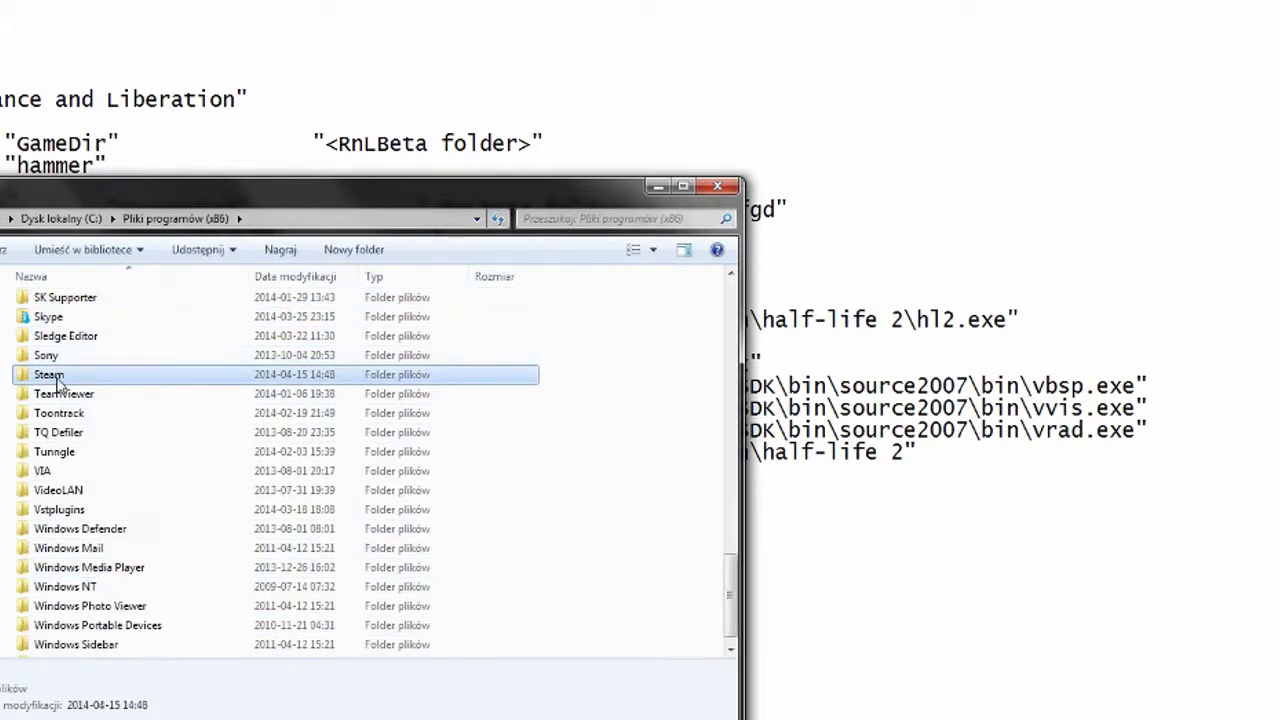
key("Return")
double_click(60, 631)
double_click(55, 341)
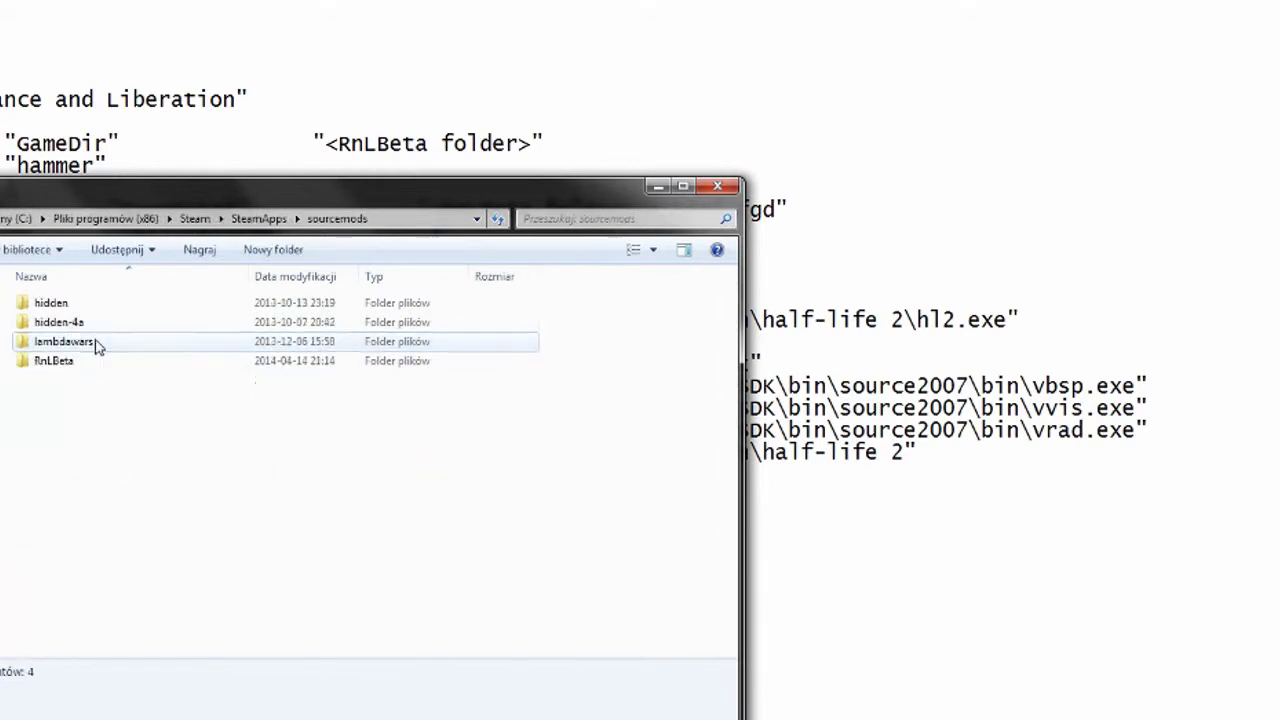
double_click(53, 360)
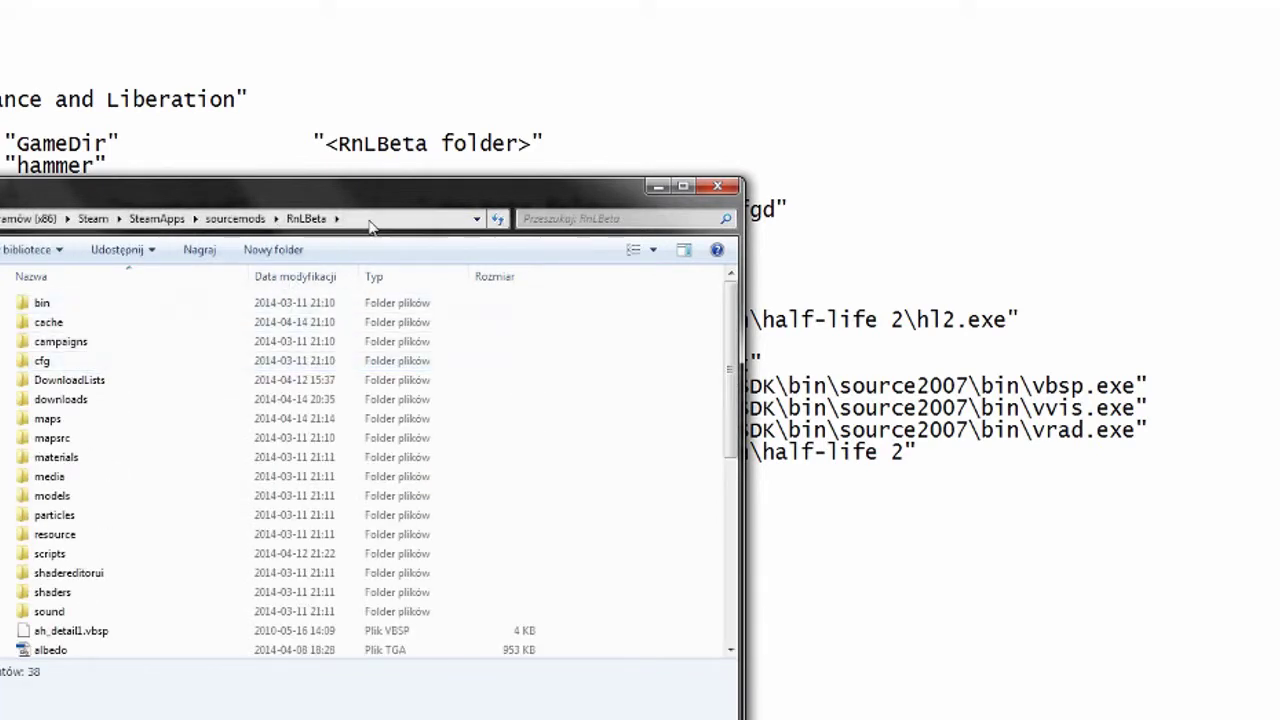
left_click(370, 227)
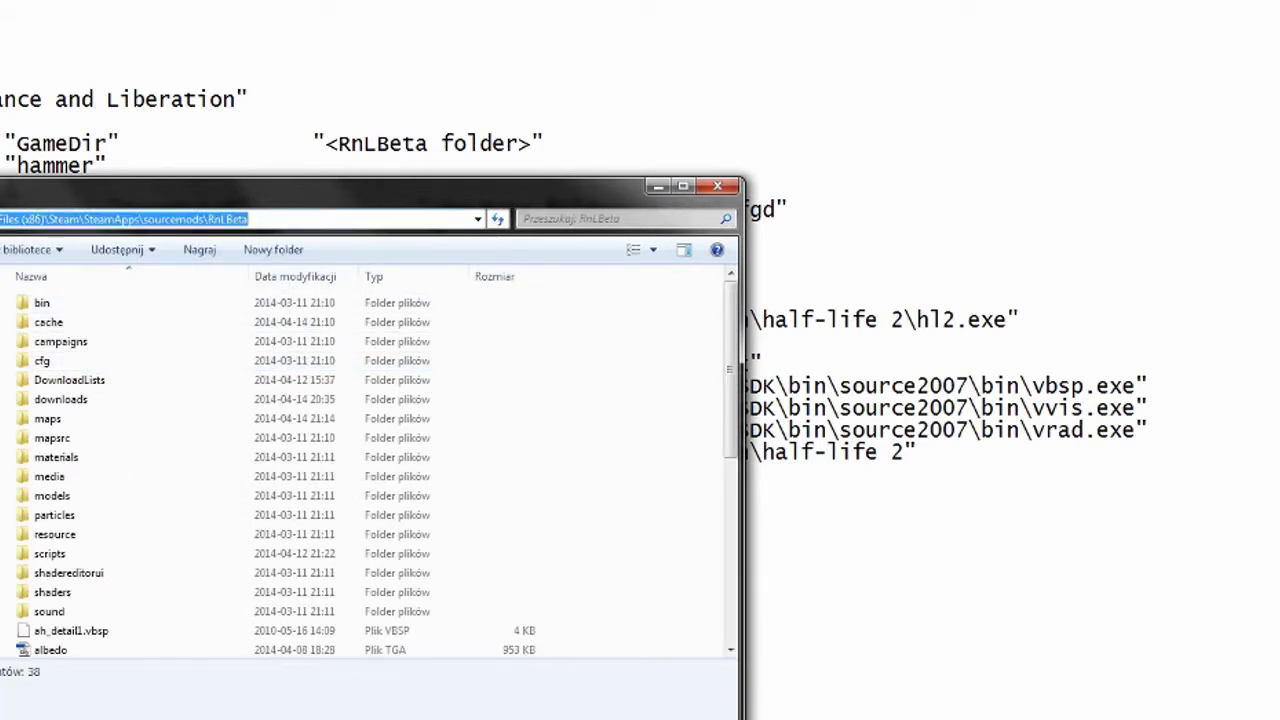
left_click(326, 143)
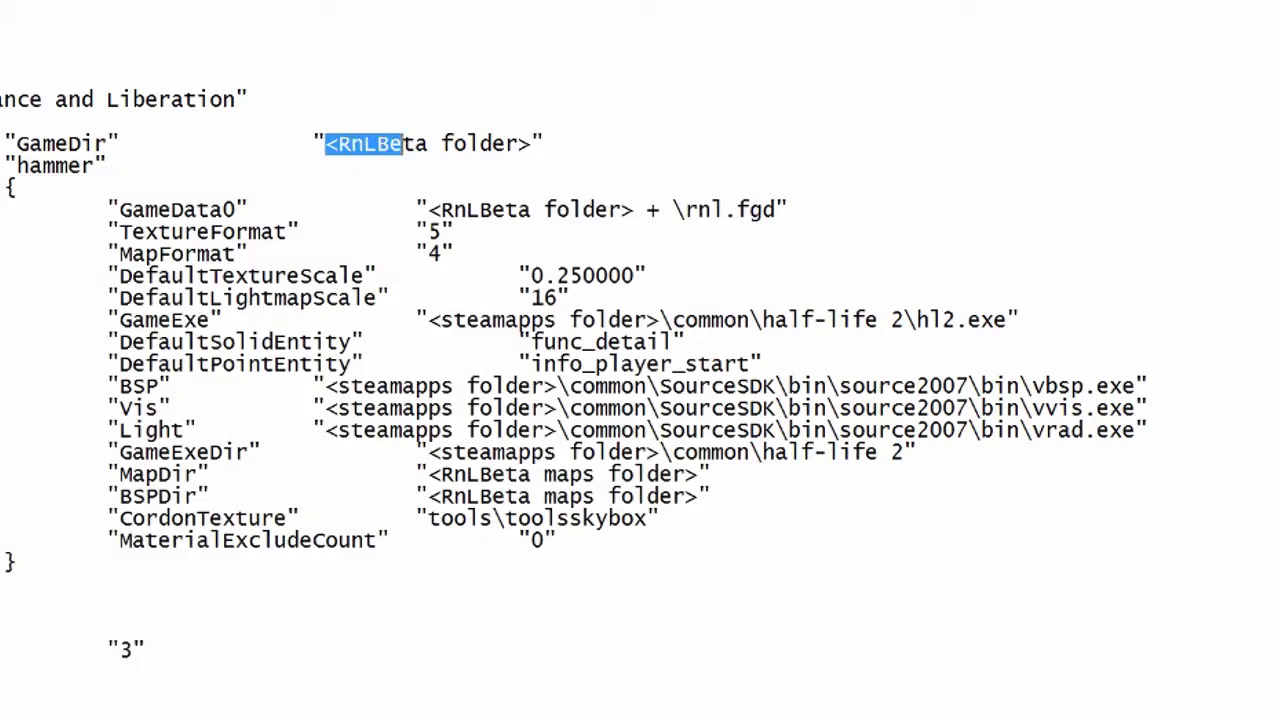
Paste the RnLBeta path over the <RnLBeta folder> placeholders in GameDir and GameData0
type("C:\\Program Files (x86)\\Steam\\SteamApps\\sourcemods\\RnLBeta")
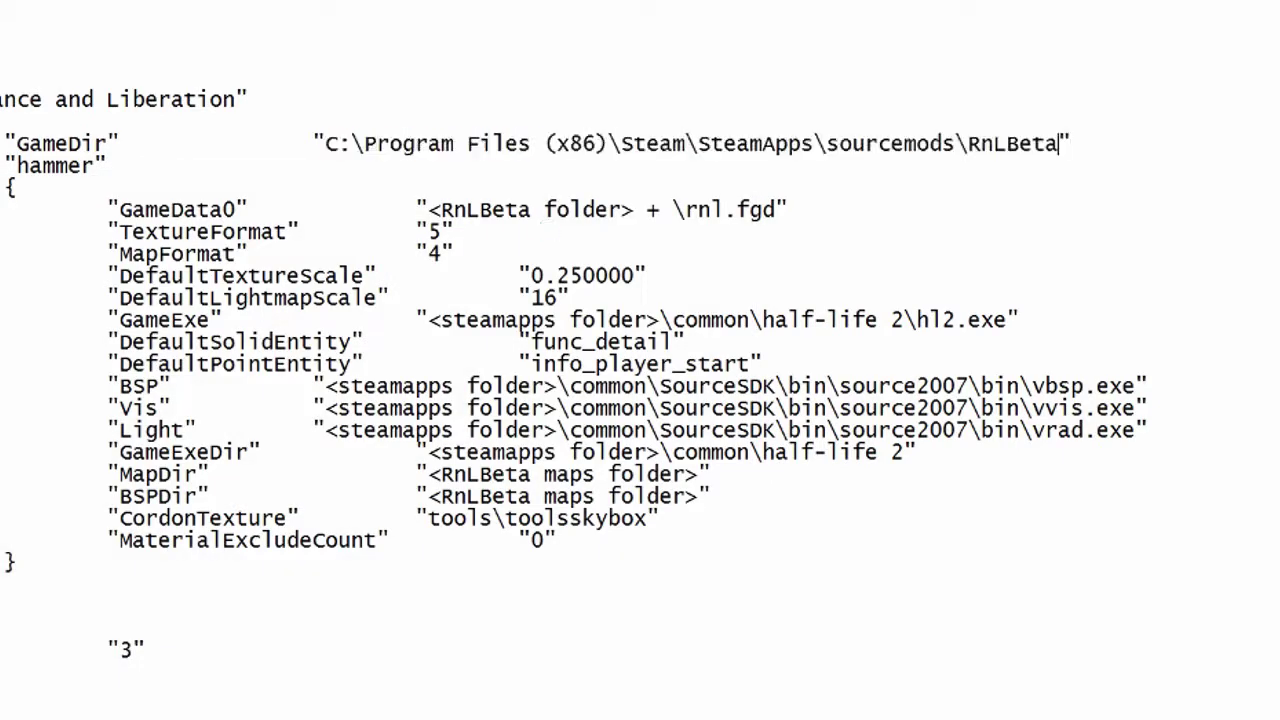
key("ctrl+z")
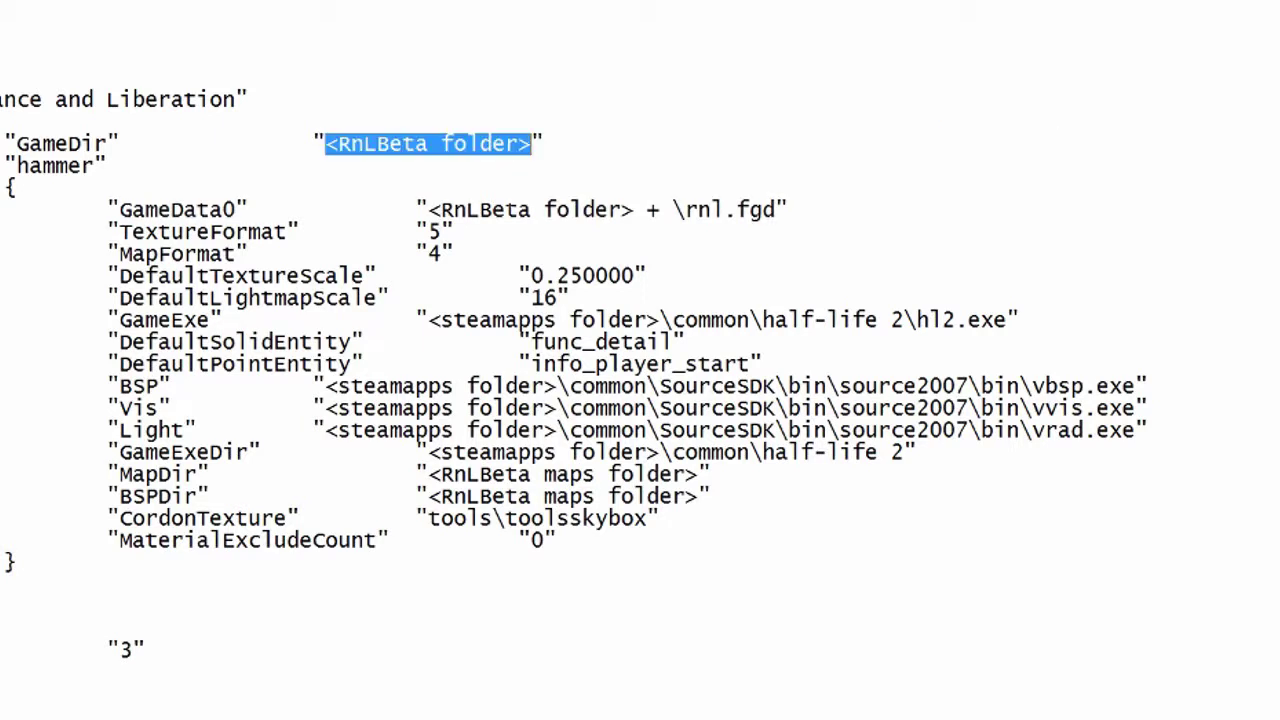
type("C:\\Program Files (x86)\\Steam\\SteamApps\\sourcemods\\RnLBeta")
left_click_drag(325, 143, 993, 143)
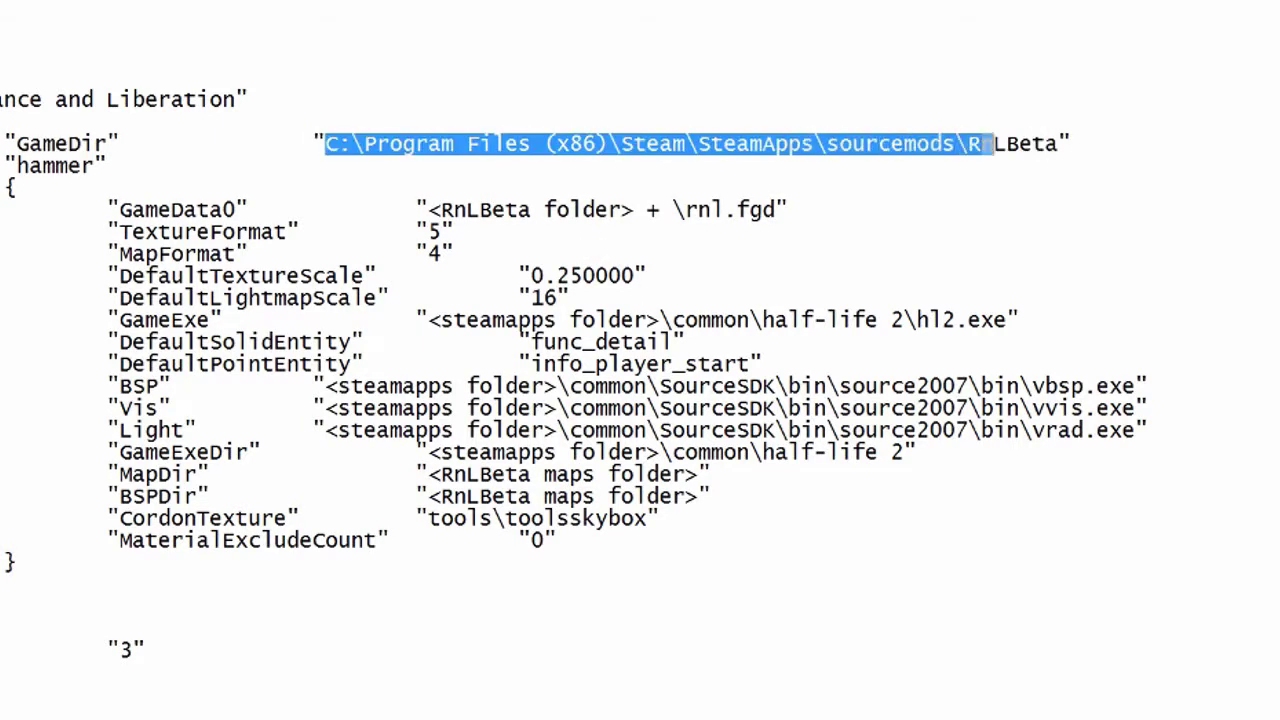
left_click_drag(428, 209, 674, 209)
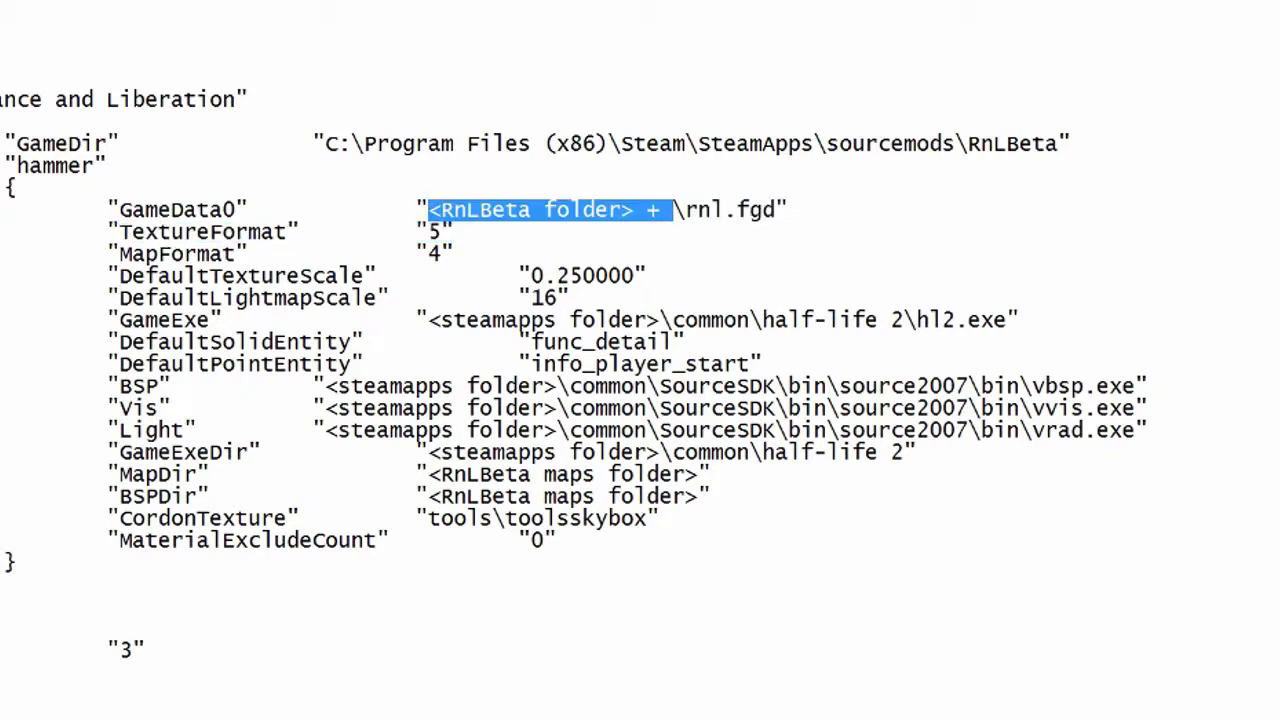
type("C:\\Program Files (x86)\\Steam\\SteamApps\\sourcemods\\RnLBeta")
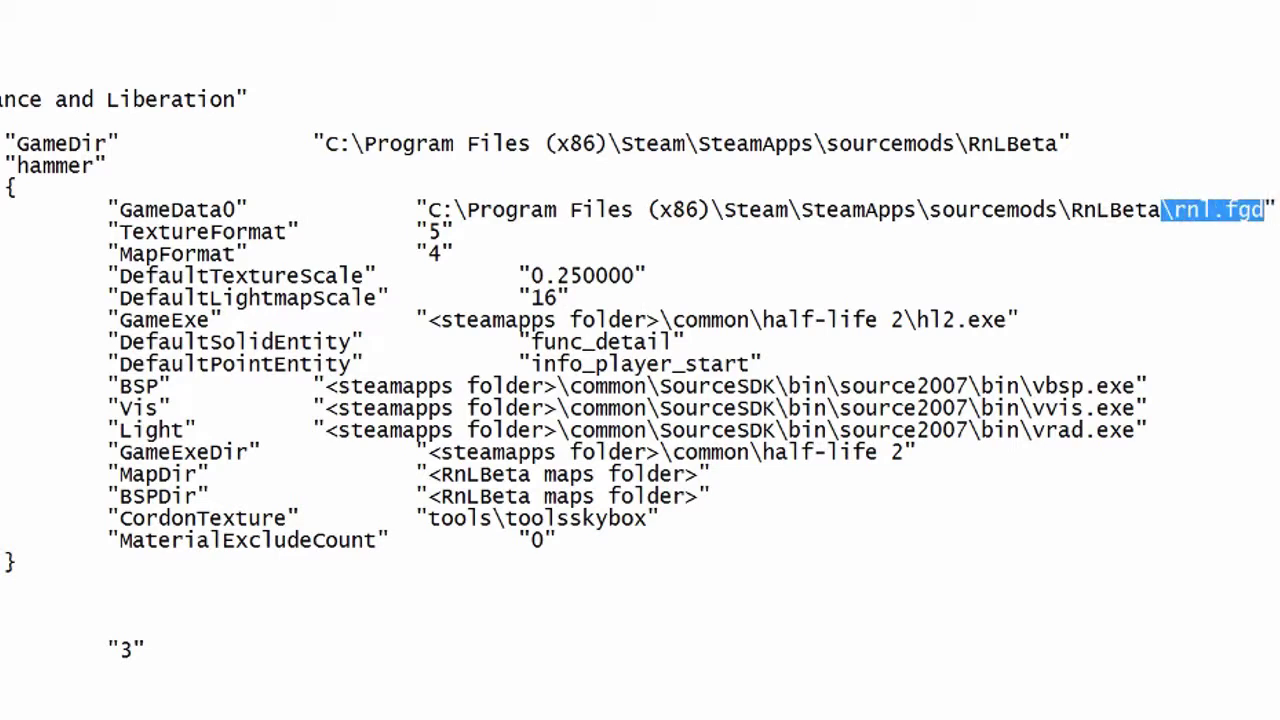
key("Down")
key("Down")
key("Down")
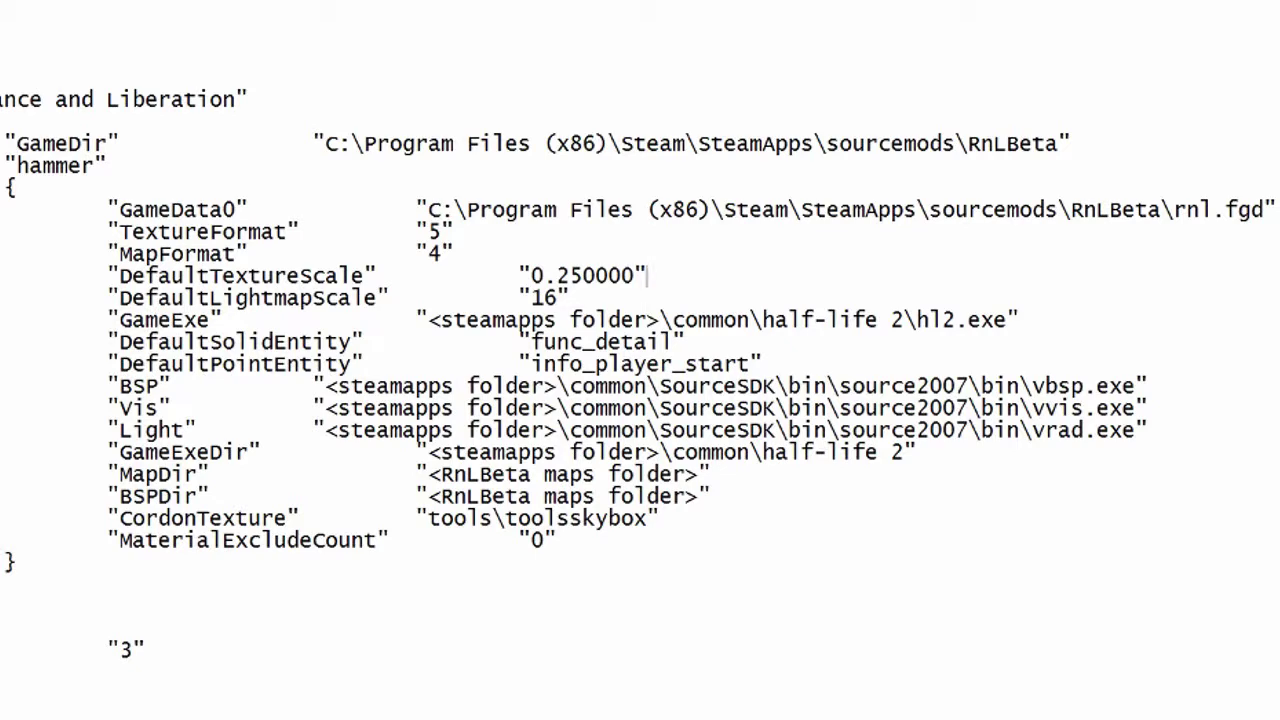
Copy the SteamApps folder path and select the <steamapps folder> placeholder in GameExe
key("alt+Up")
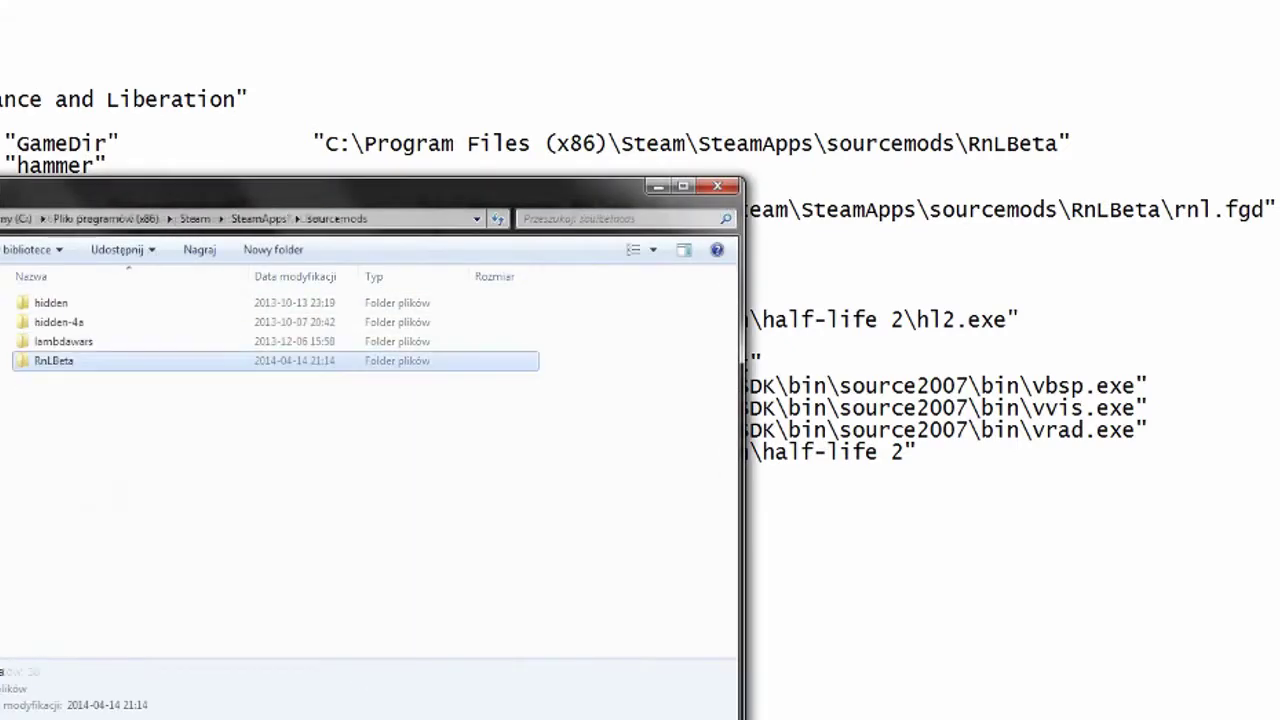
key("alt+Up")
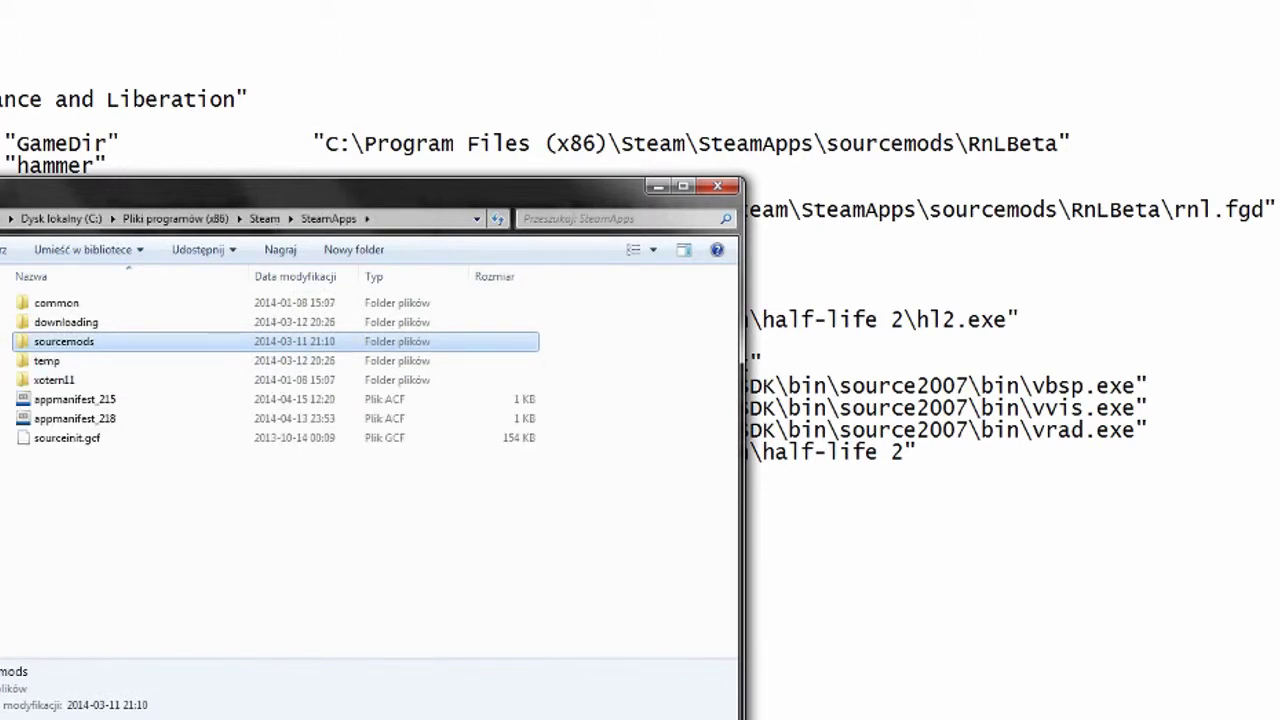
key("alt+d")
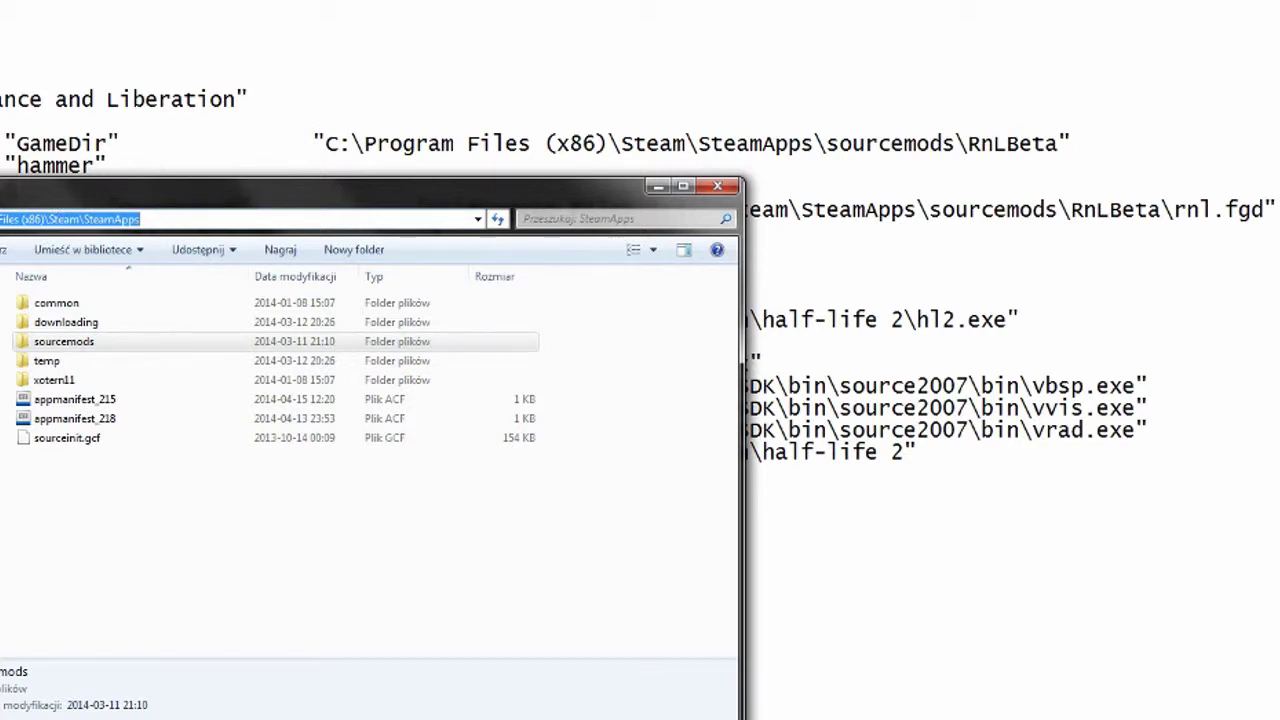
key("alt+Tab")
left_click_drag(478, 320, 660, 320)
left_click(491, 320)
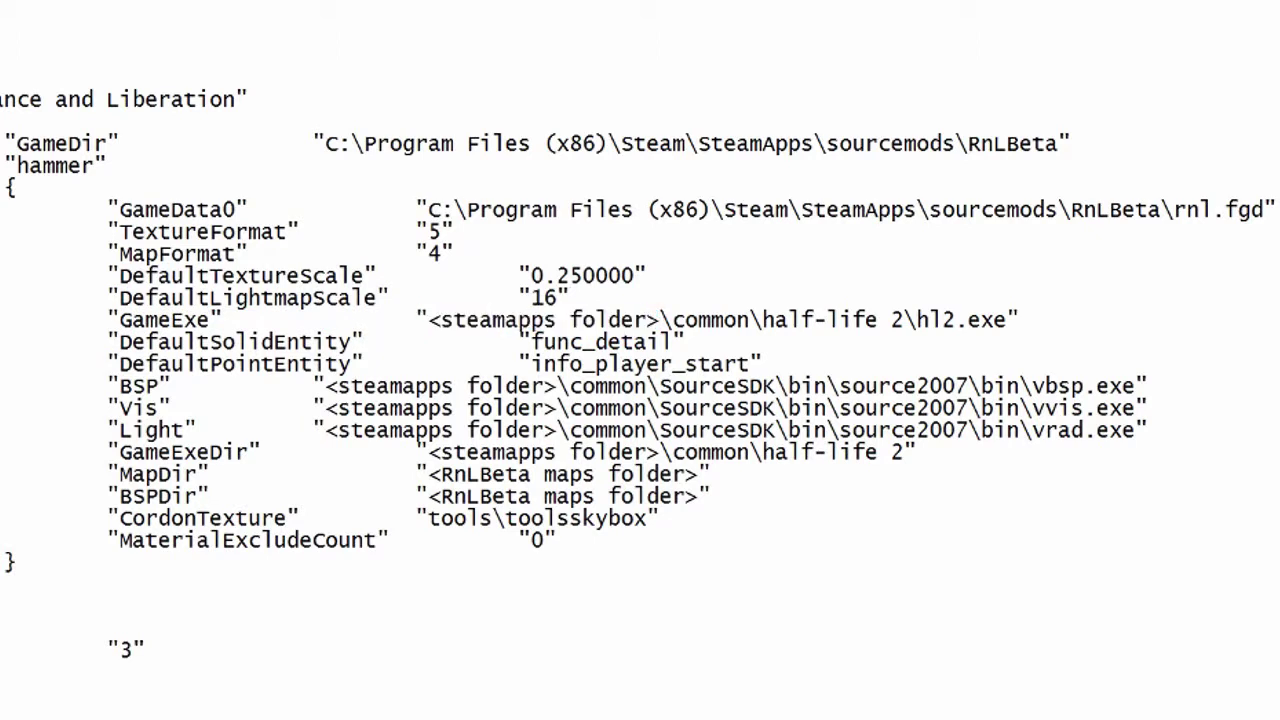
left_click_drag(108, 320, 206, 320)
left_click(519, 320)
left_click_drag(429, 320, 578, 320)
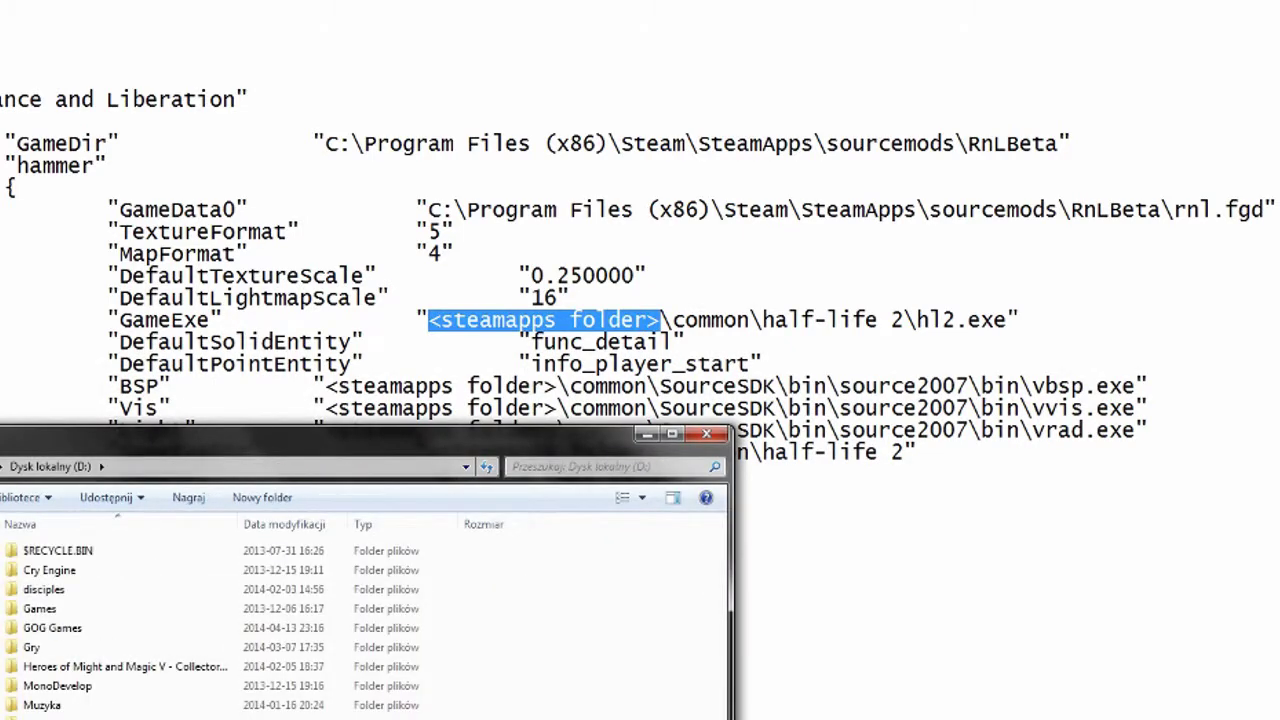
Paste D:\Steam games\SteamApps over the GameExe placeholder, pointing to half-life 2\hl2.exe
double_click(92, 552)
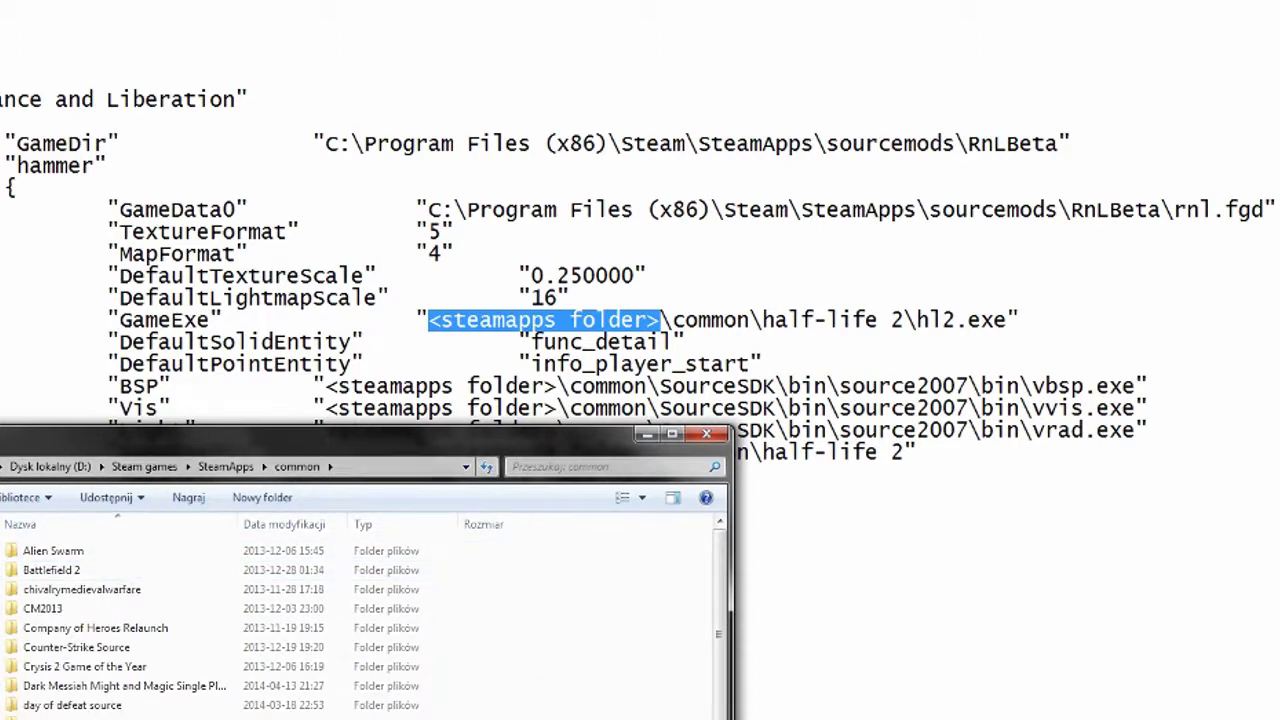
left_click(226, 466)
left_click(282, 466)
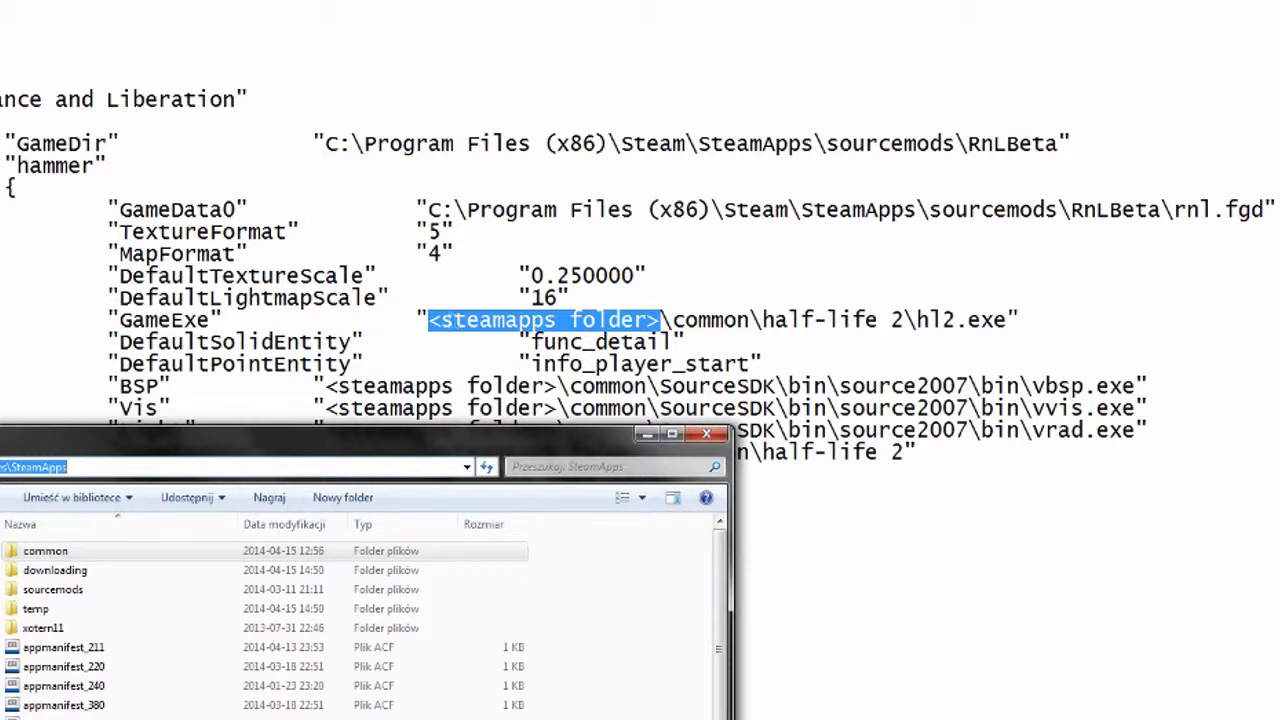
left_click_drag(428, 320, 660, 320)
type("D:\\Steam games\\SteamApps")
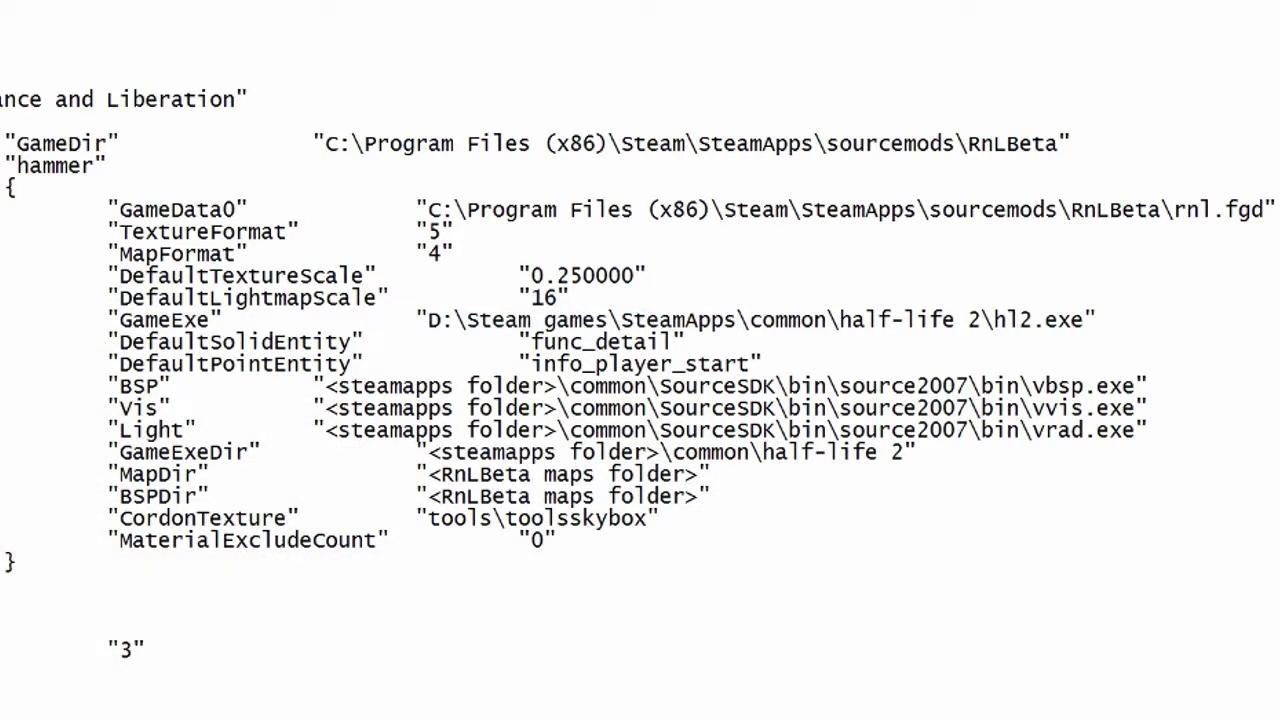
Paste D:\Steam games\SteamApps over the placeholders on the BSP, Vis, Light and GameExeDir lines
left_click_drag(737, 320, 1098, 320)
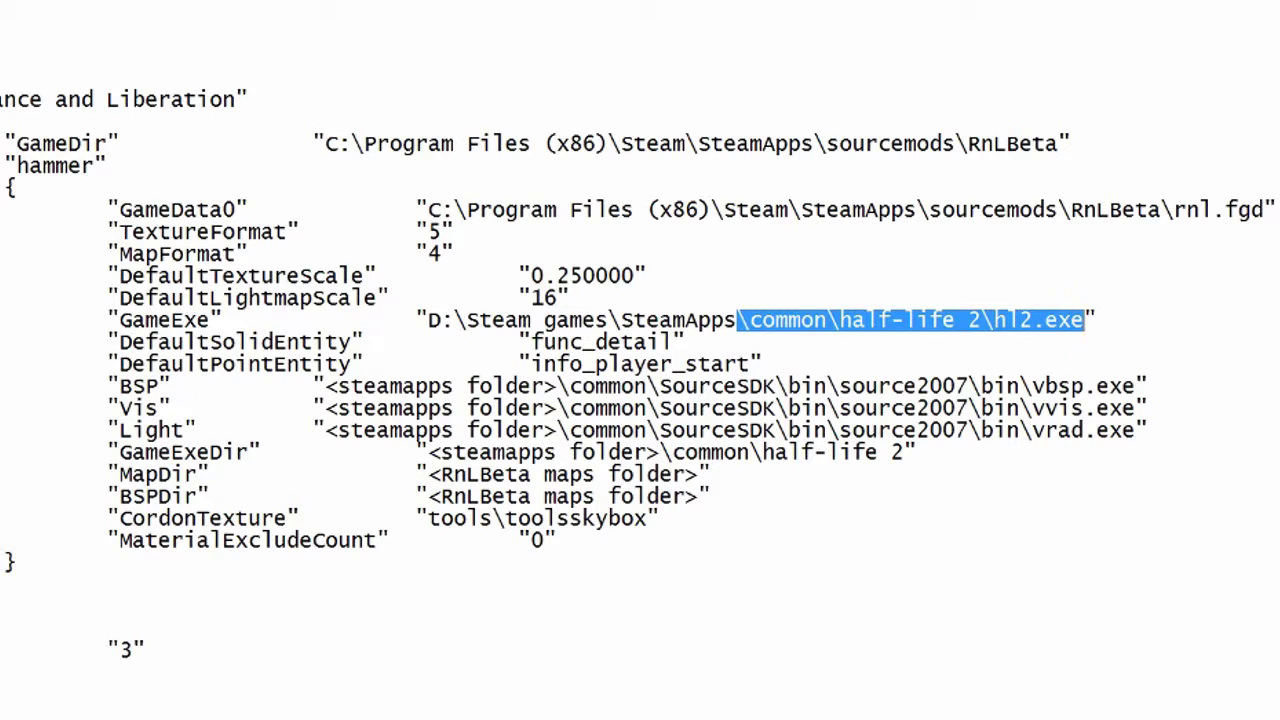
left_click_drag(326, 386, 466, 386)
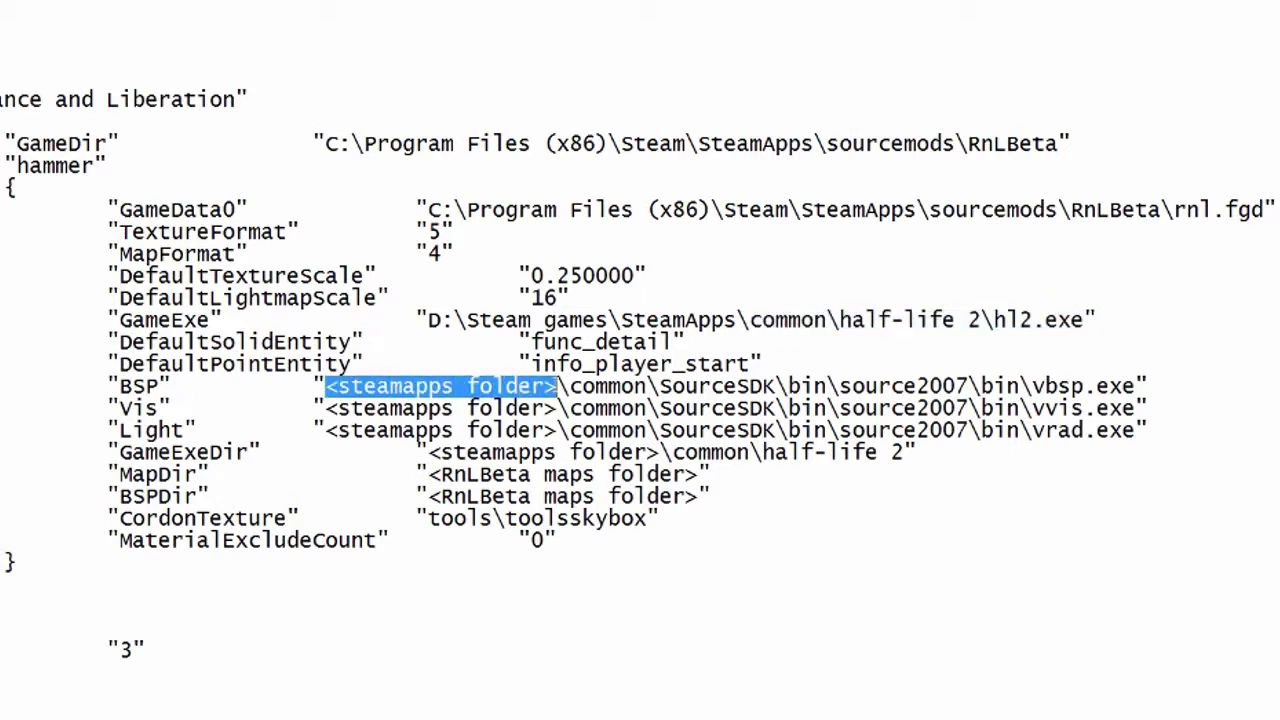
key("BackSpace")
type("D:\\Steam games\\SteamApps")
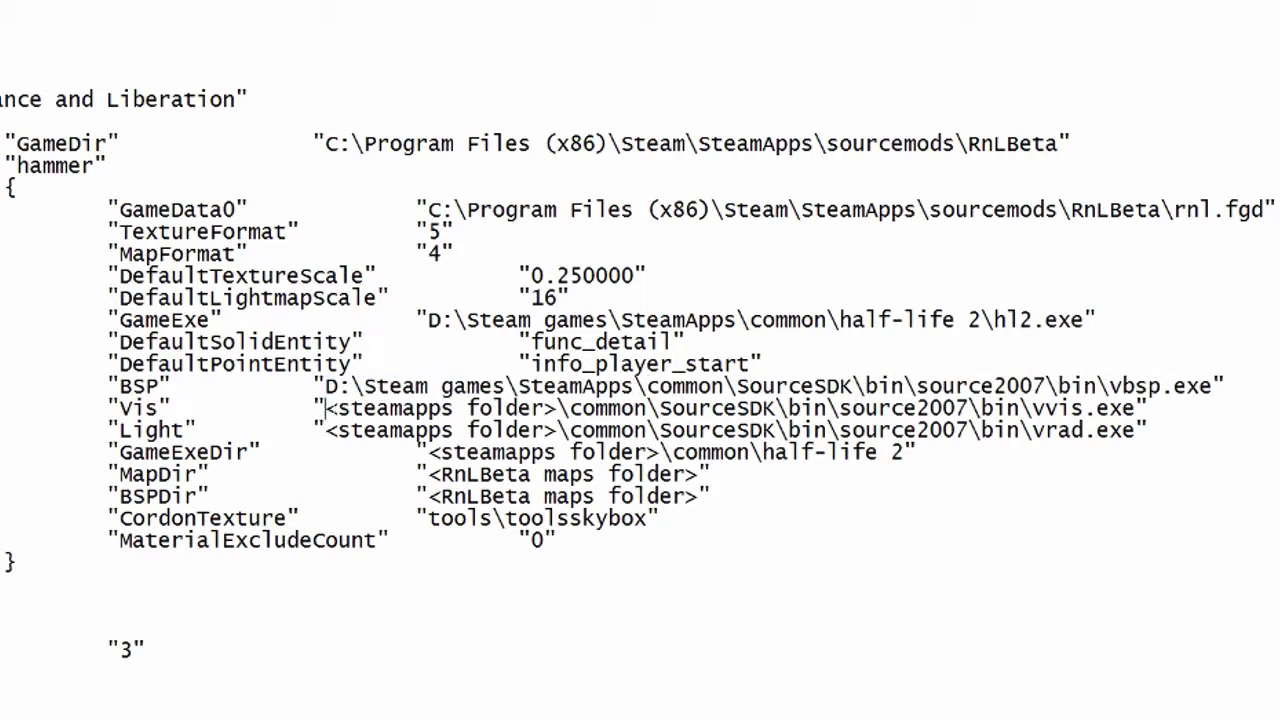
left_click_drag(325, 408, 557, 408)
type("D:\\Steam games\\SteamApps")
left_click_drag(325, 430, 557, 430)
type("D:\\Steam games\\SteamApps")
left_click_drag(428, 452, 620, 452)
type("D:\\Steam games\\SteamApps")
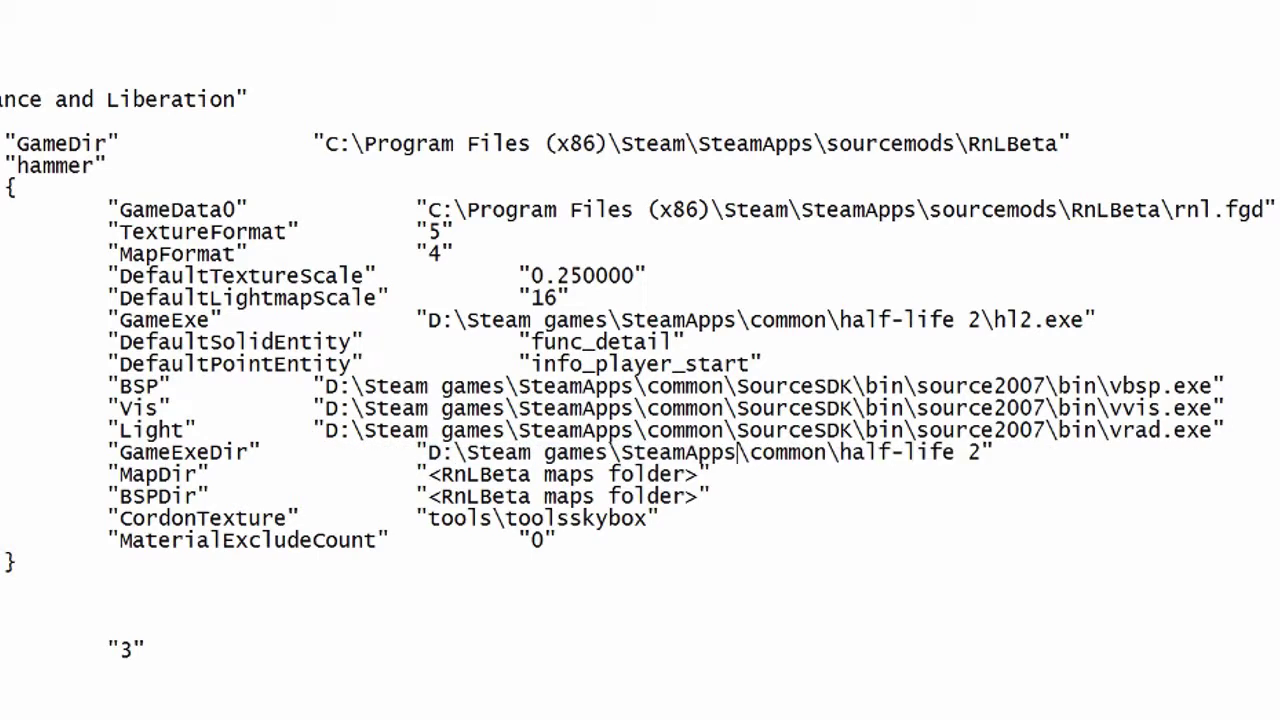
Copy the path of the RnLBeta maps folder under Steam's sourcemods on drive C
key("alt+Tab")
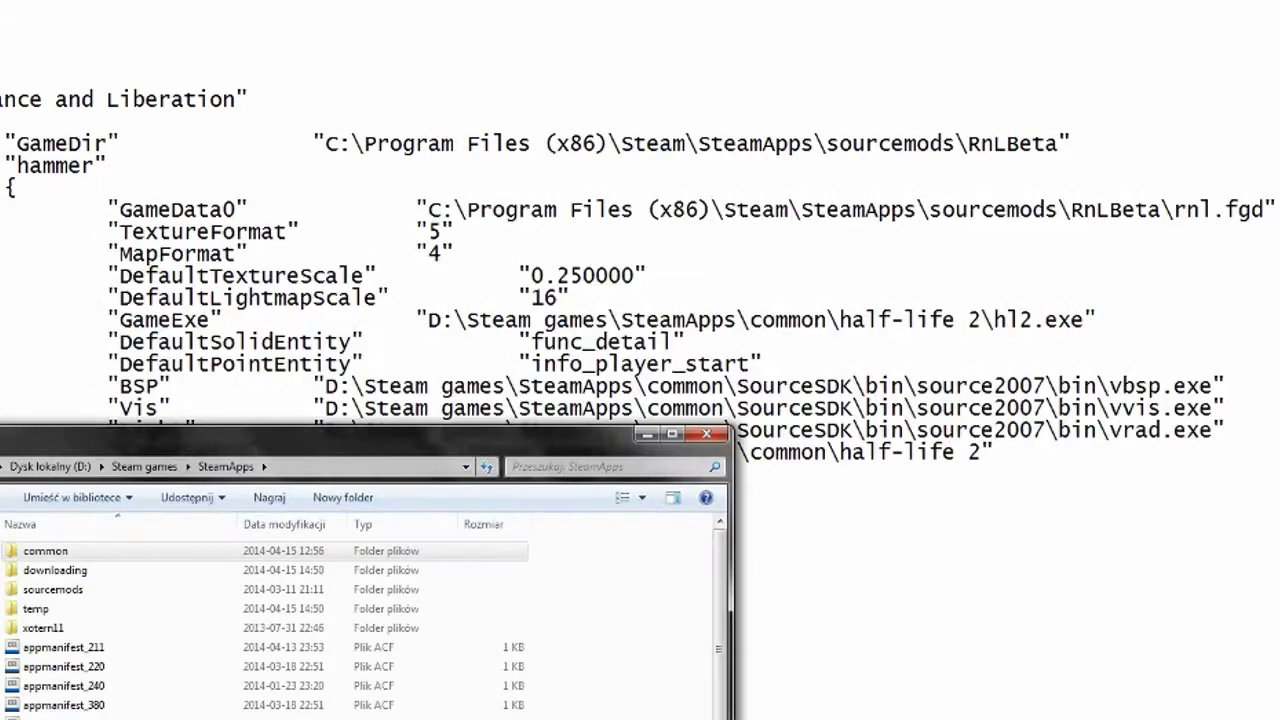
key("BackSpace")
key("BackSpace")
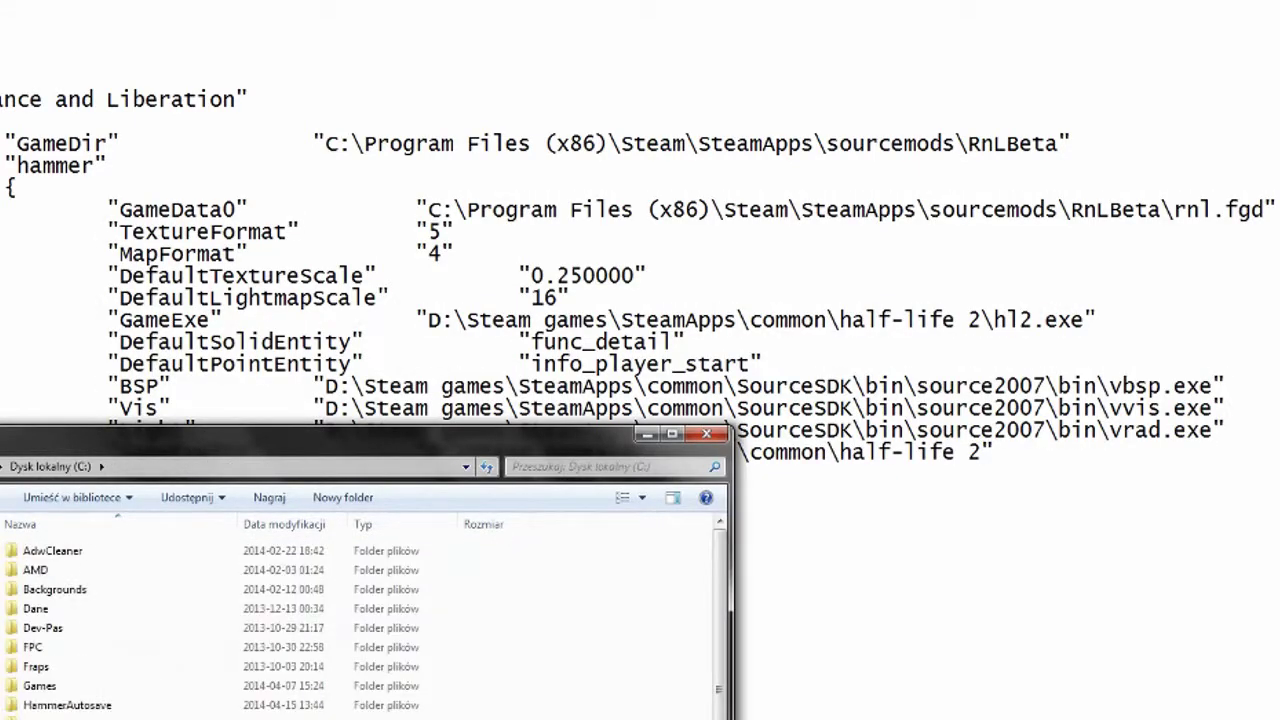
left_click_drag(198, 434, 209, 271)
scroll(131, 678, "down", 4)
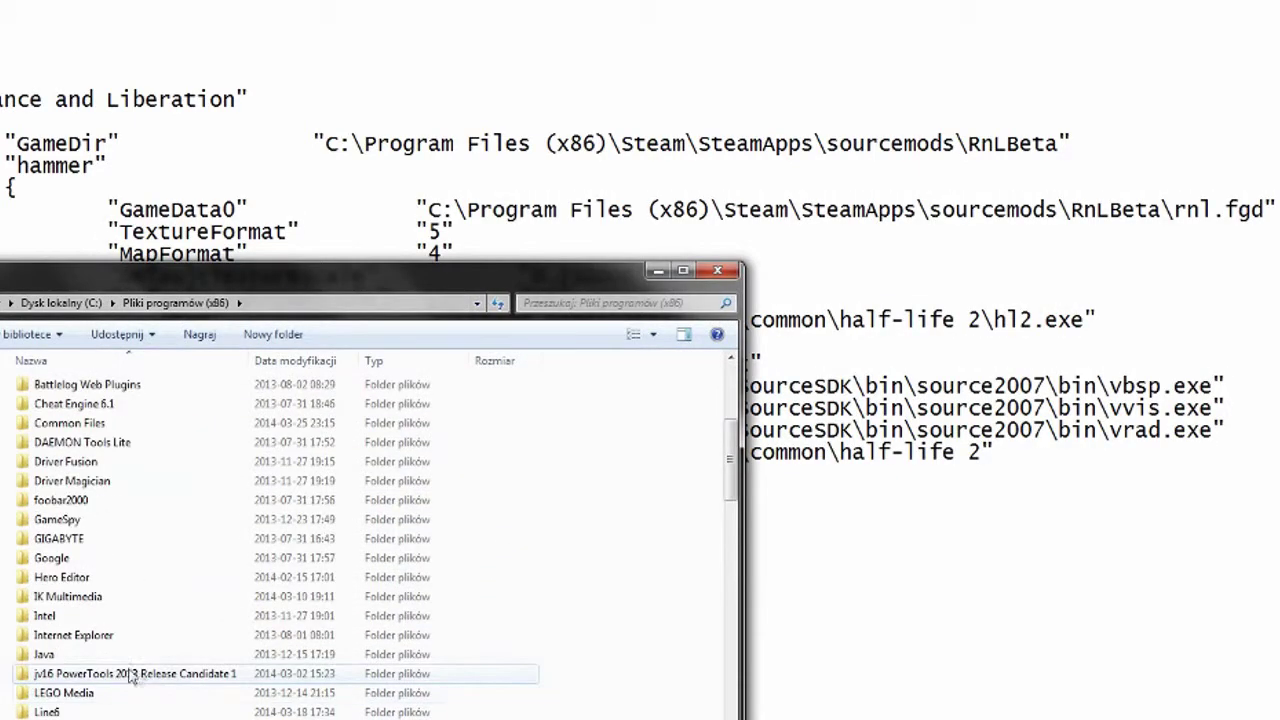
scroll(131, 678, "down", 5)
double_click(62, 449)
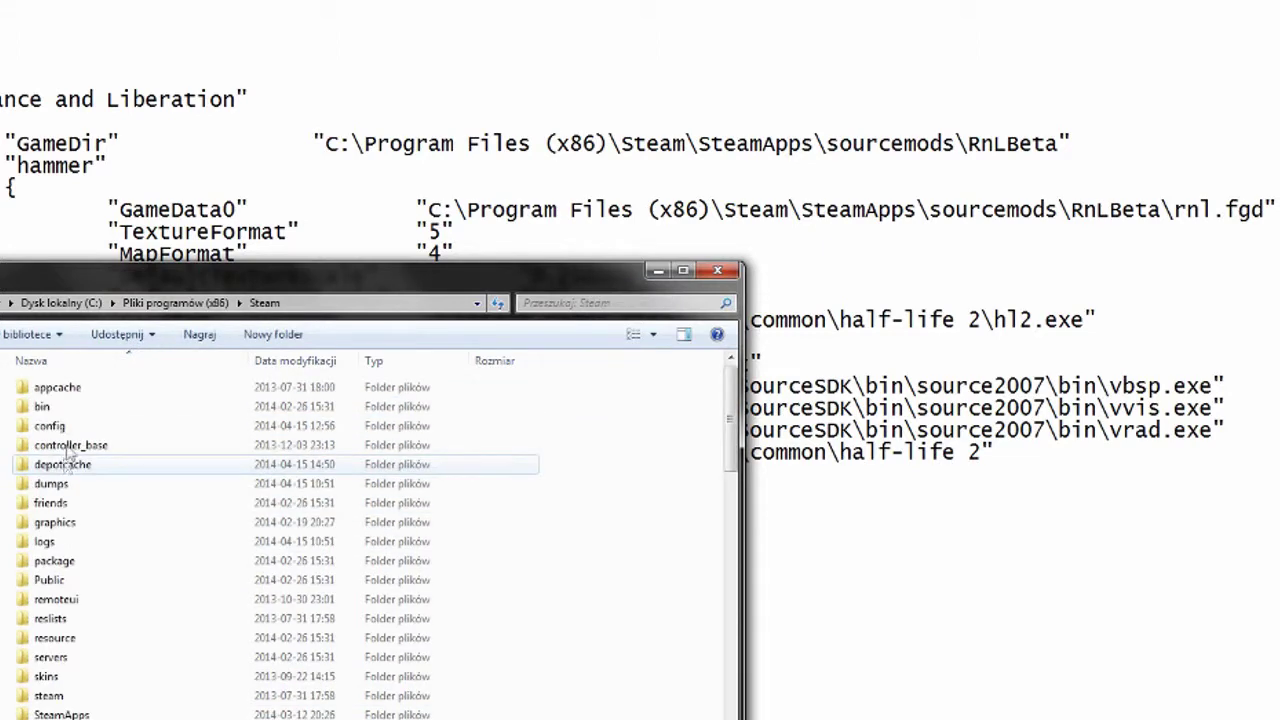
double_click(68, 712)
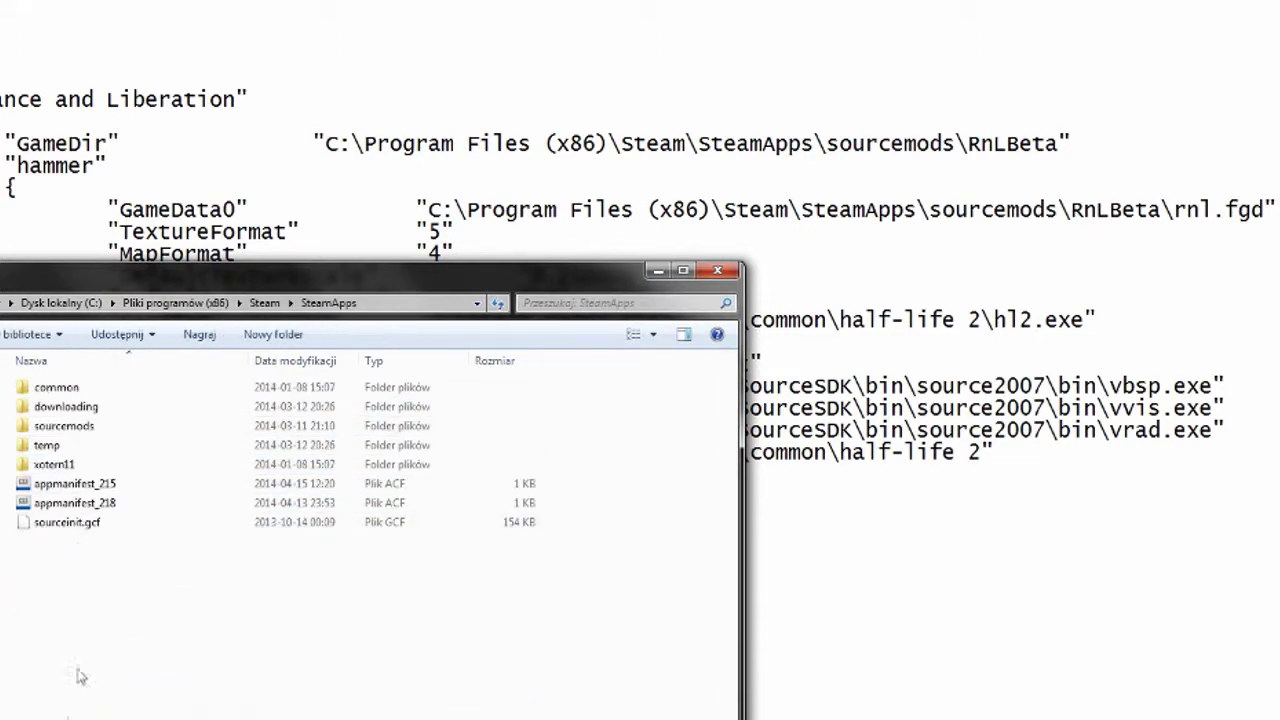
double_click(66, 426)
double_click(50, 445)
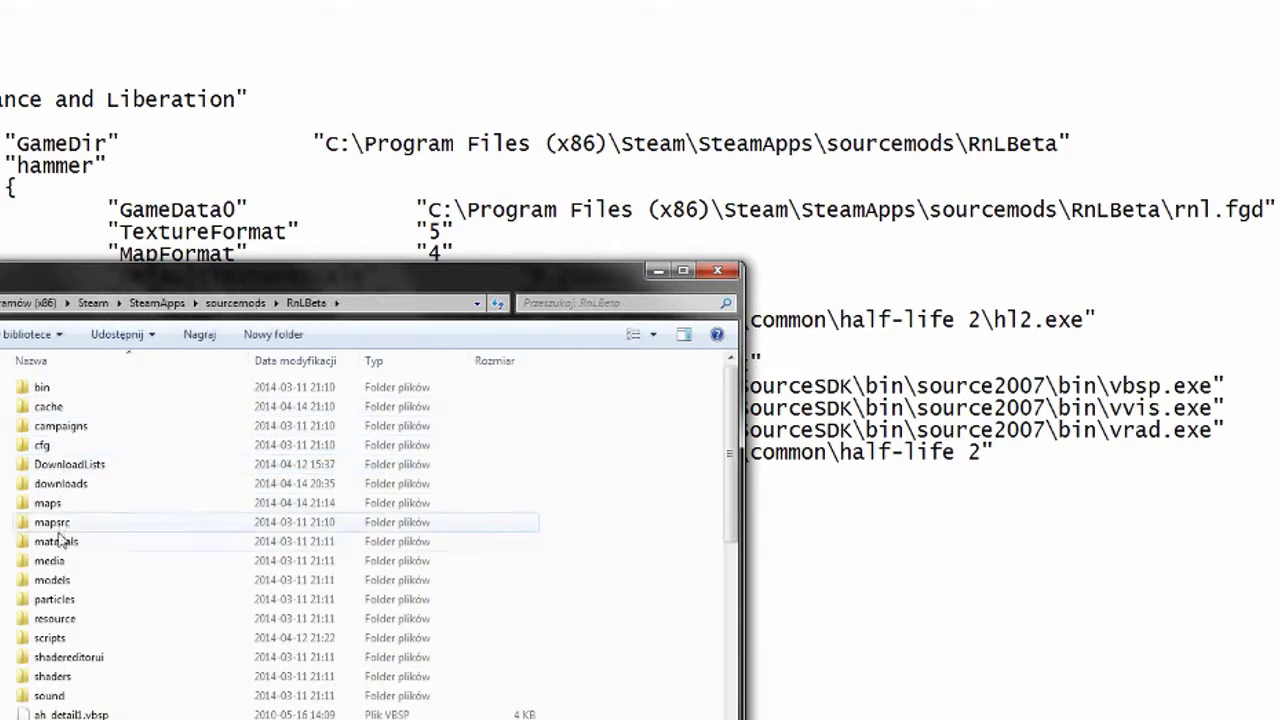
double_click(48, 503)
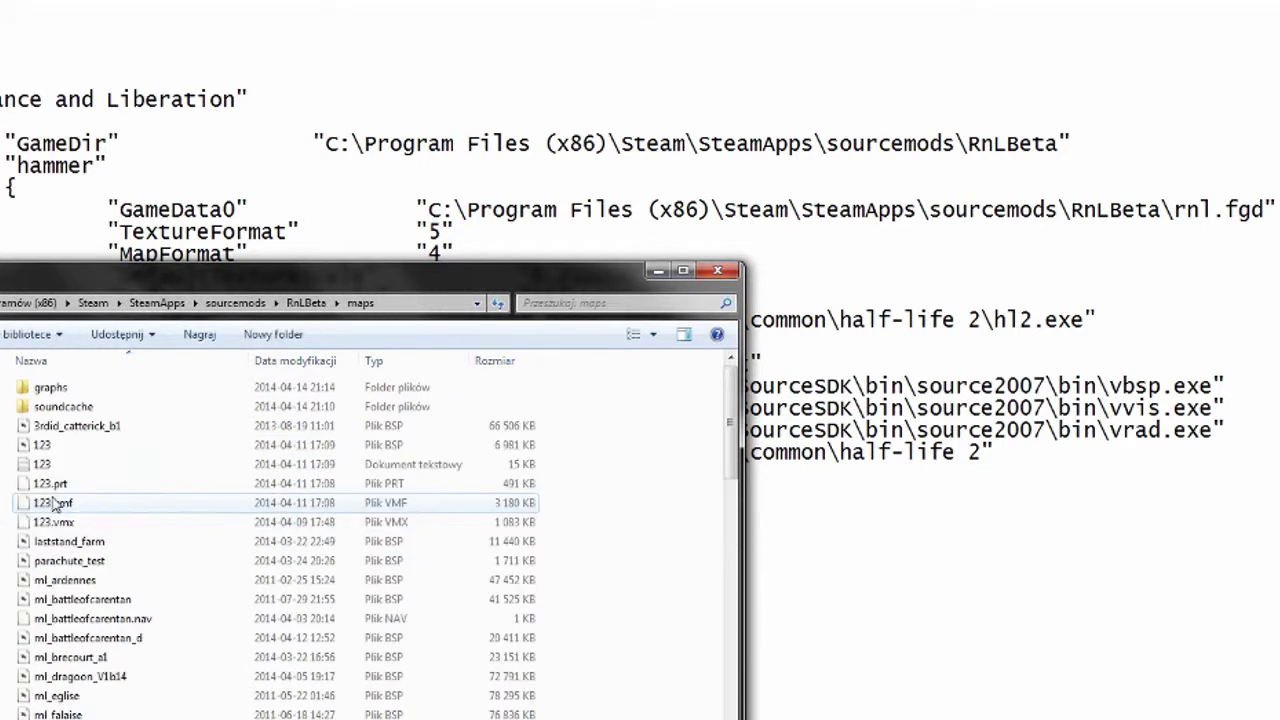
left_click(420, 305)
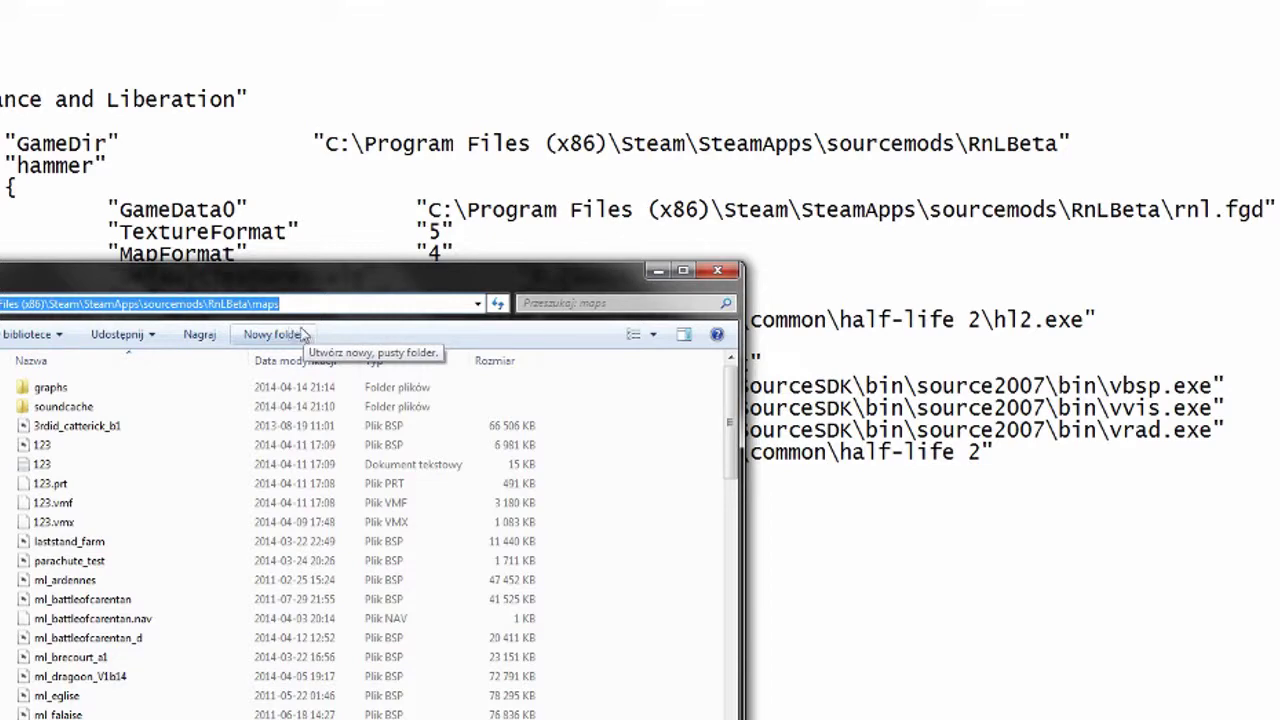
Paste the maps path into MapDir and BSPDir, then close and save the config
left_click(750, 452)
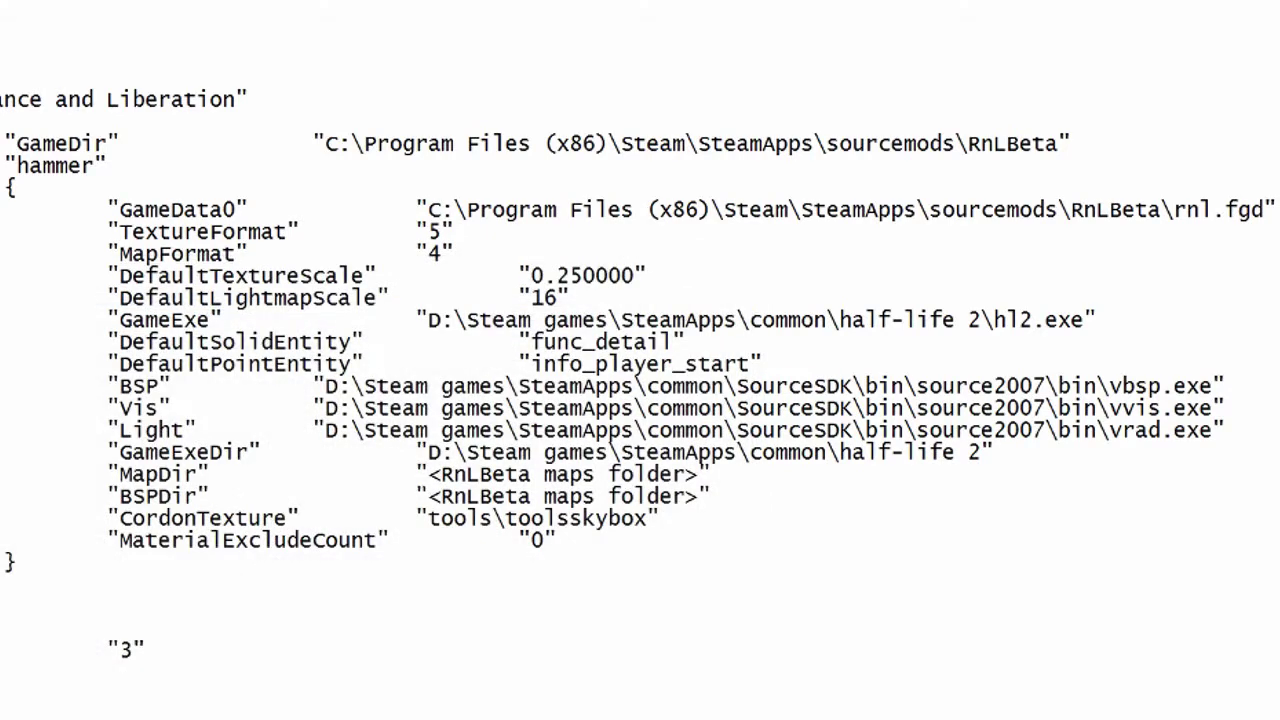
mouse_move(428, 474)
left_mouse_down()
mouse_move(702, 474)
mouse_move(428, 496)
left_mouse_up()
type("C:\\Program Files (x86)\\Steam\\SteamApps\\sourcemods\\RnLBeta\\maps")
type("C:\\Program Files (x86)\\Steam\\SteamApps\\sourcemods\\RnLBeta\\maps")
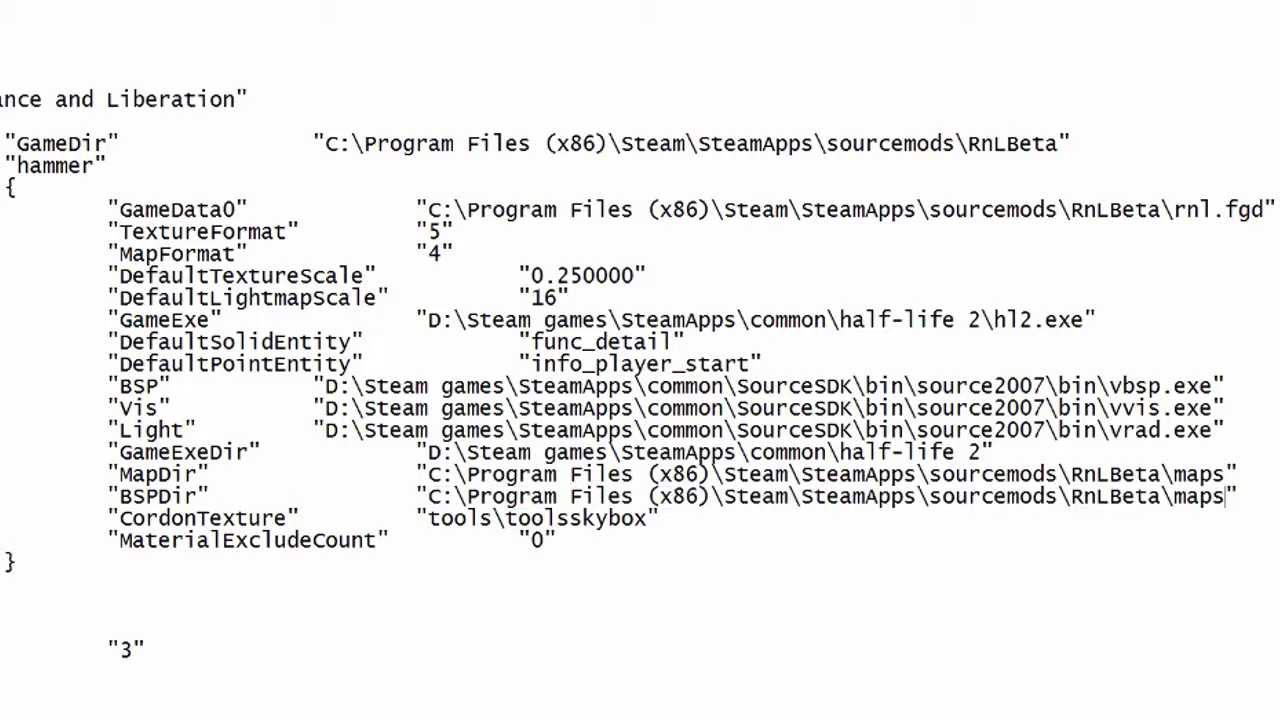
key("alt+F4")
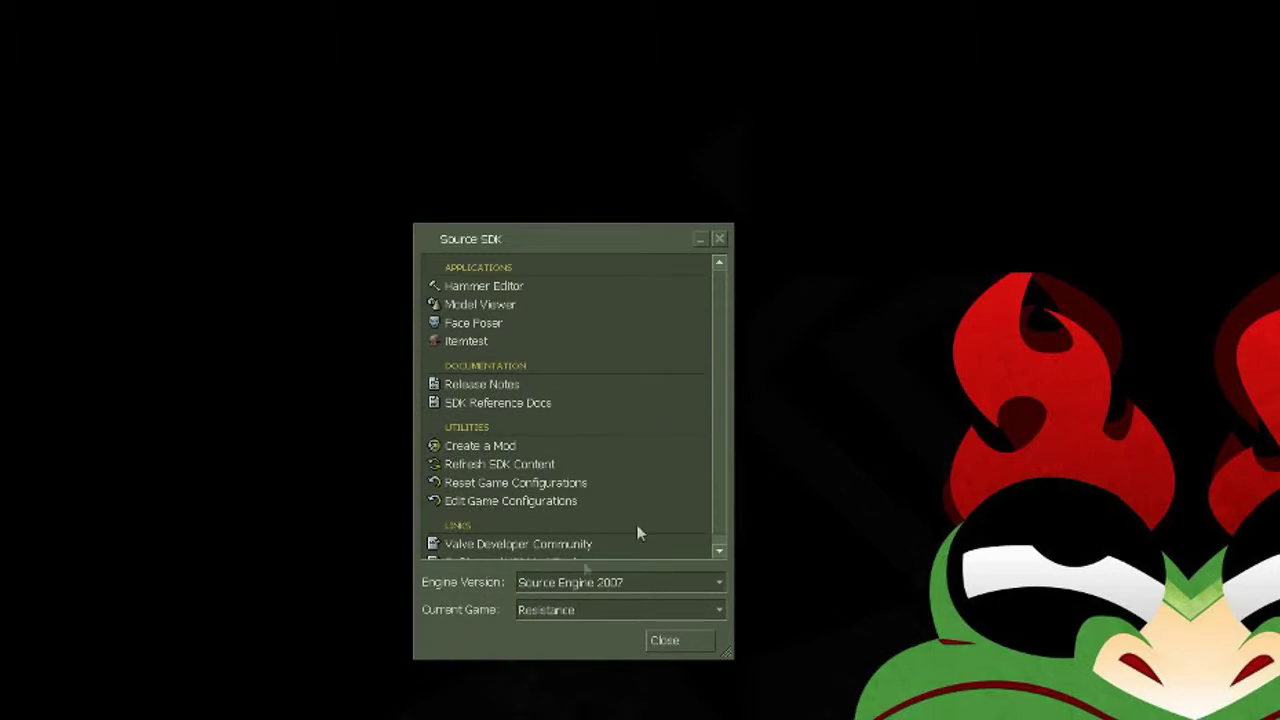
Pick Source Engine 2007 and the Resistance game, then start Hammer Editor
left_click(526, 583)
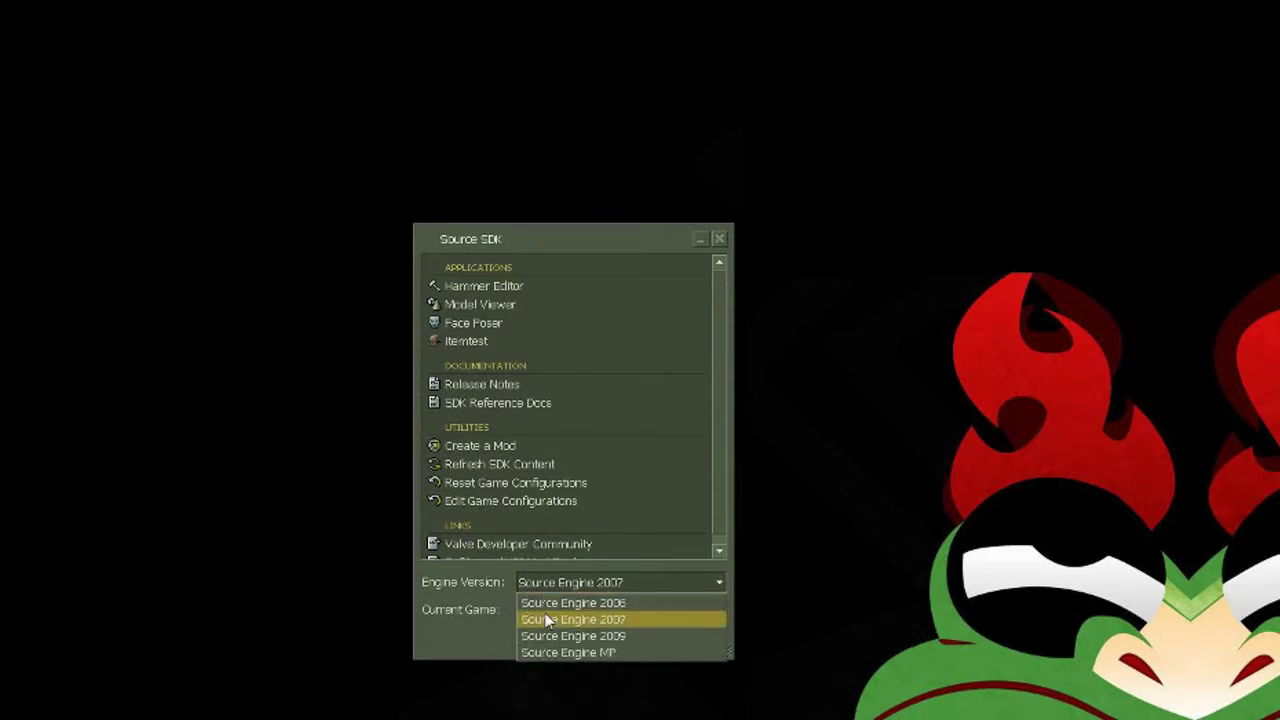
left_click(632, 619)
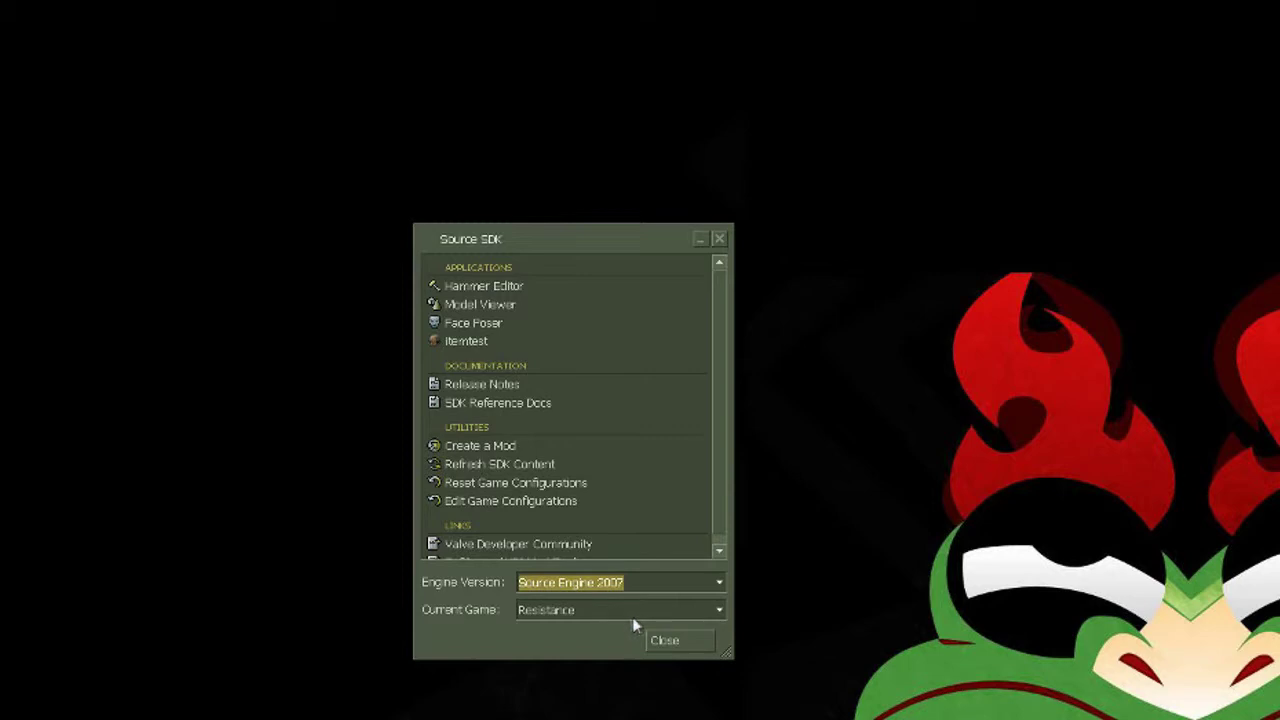
left_click(530, 610)
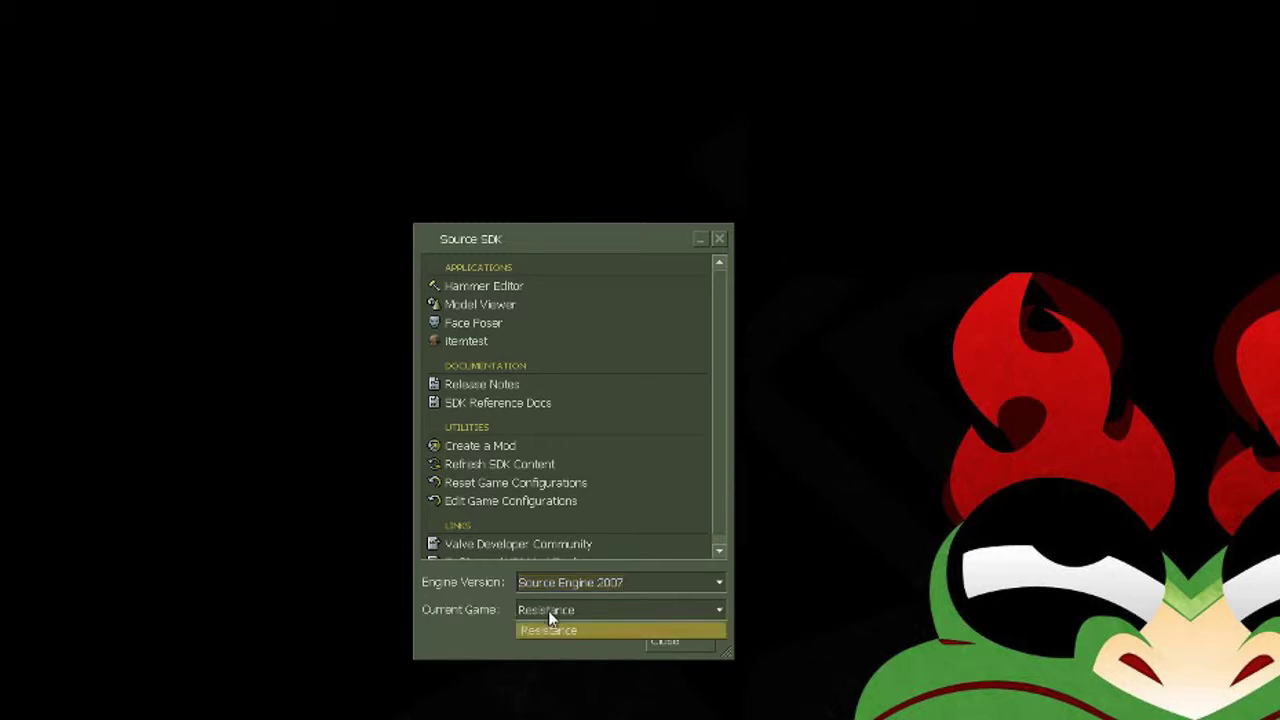
left_click(656, 634)
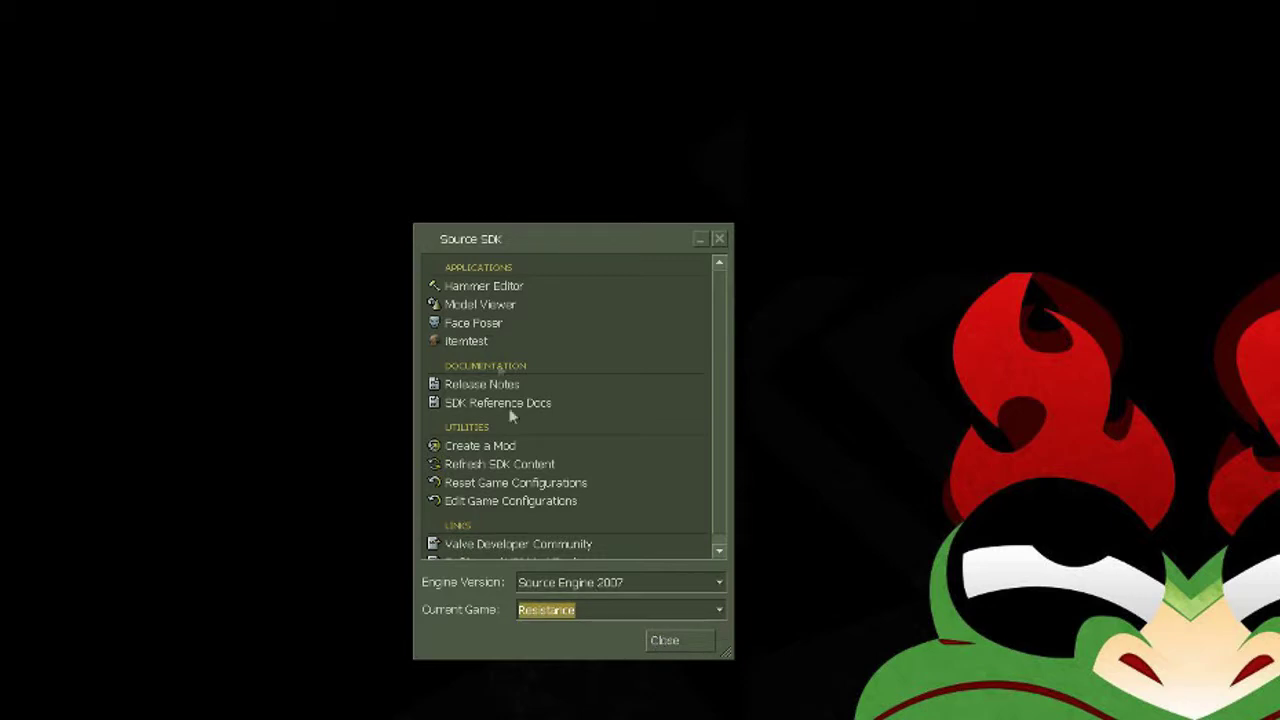
double_click(497, 290)
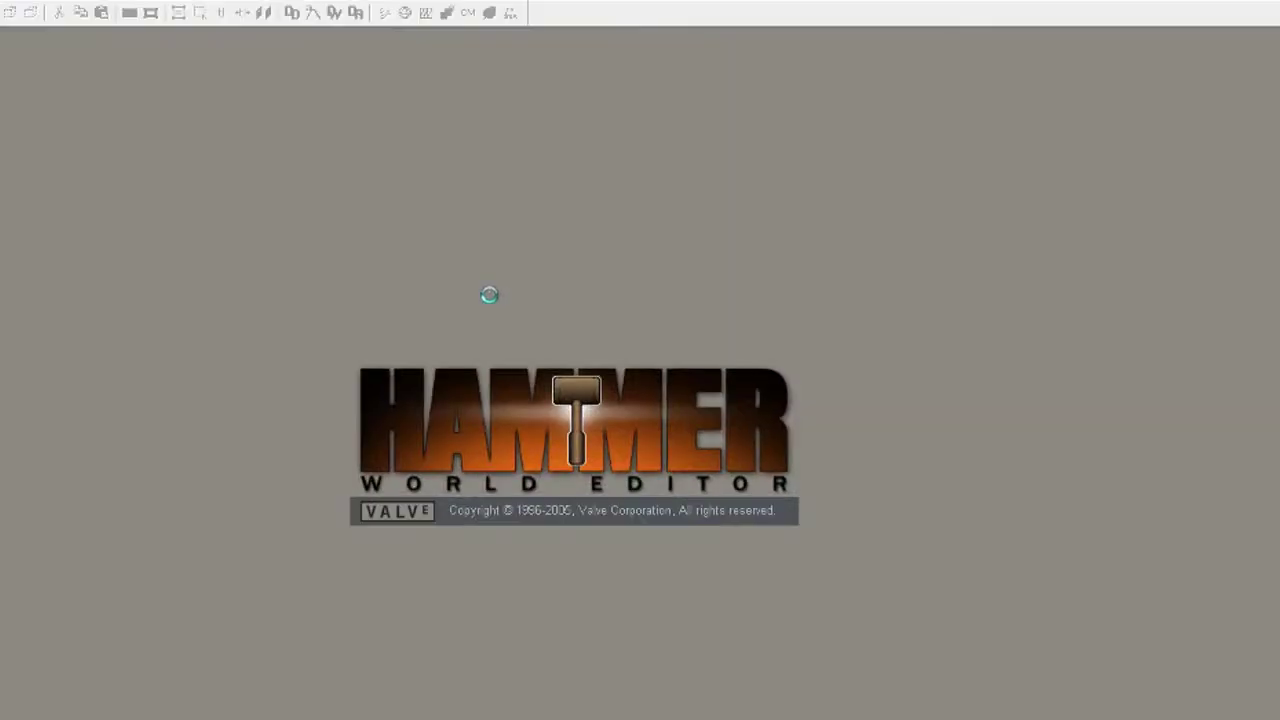